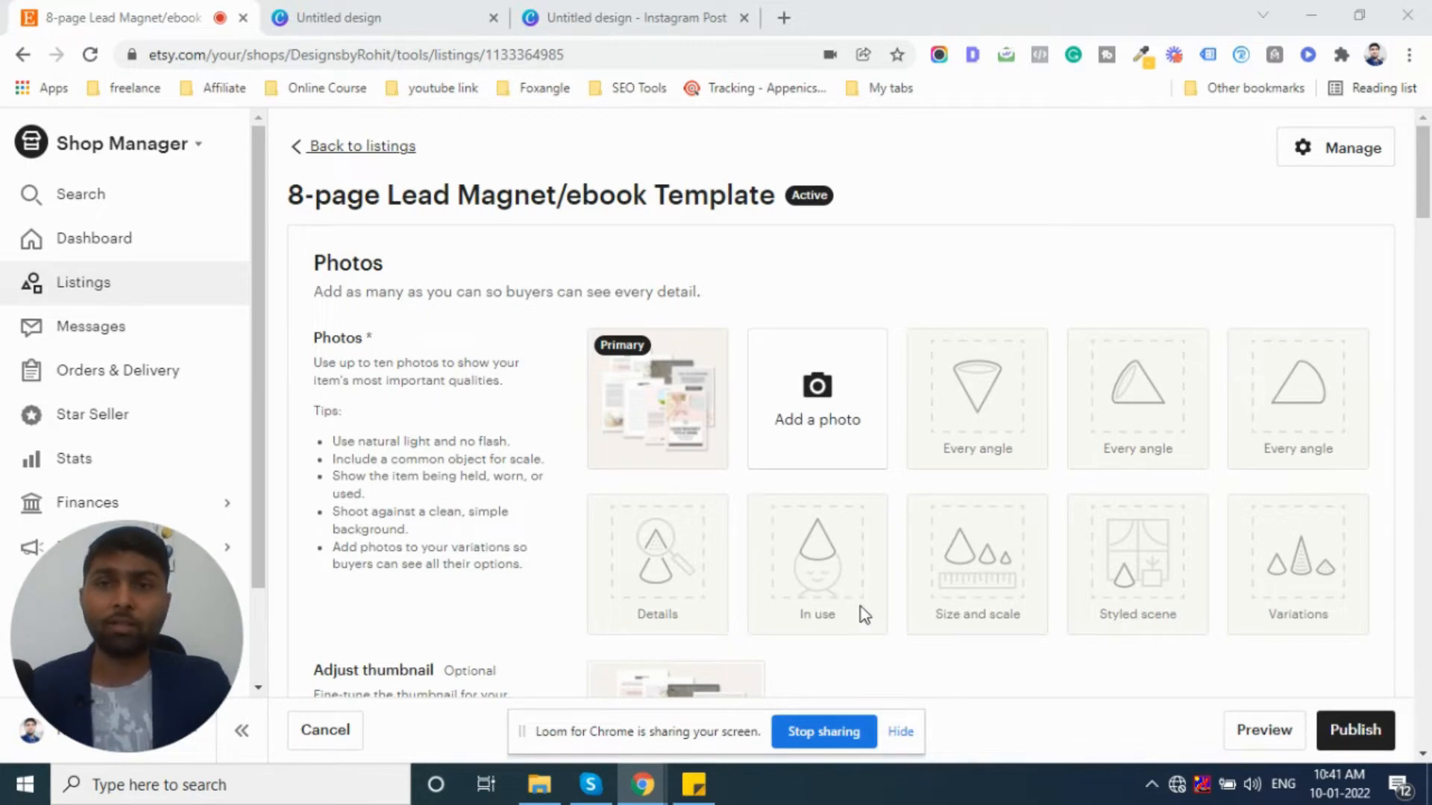
scroll(860, 607, down, 3)
scroll(856, 617, up, 3)
mouse_move(657, 469)
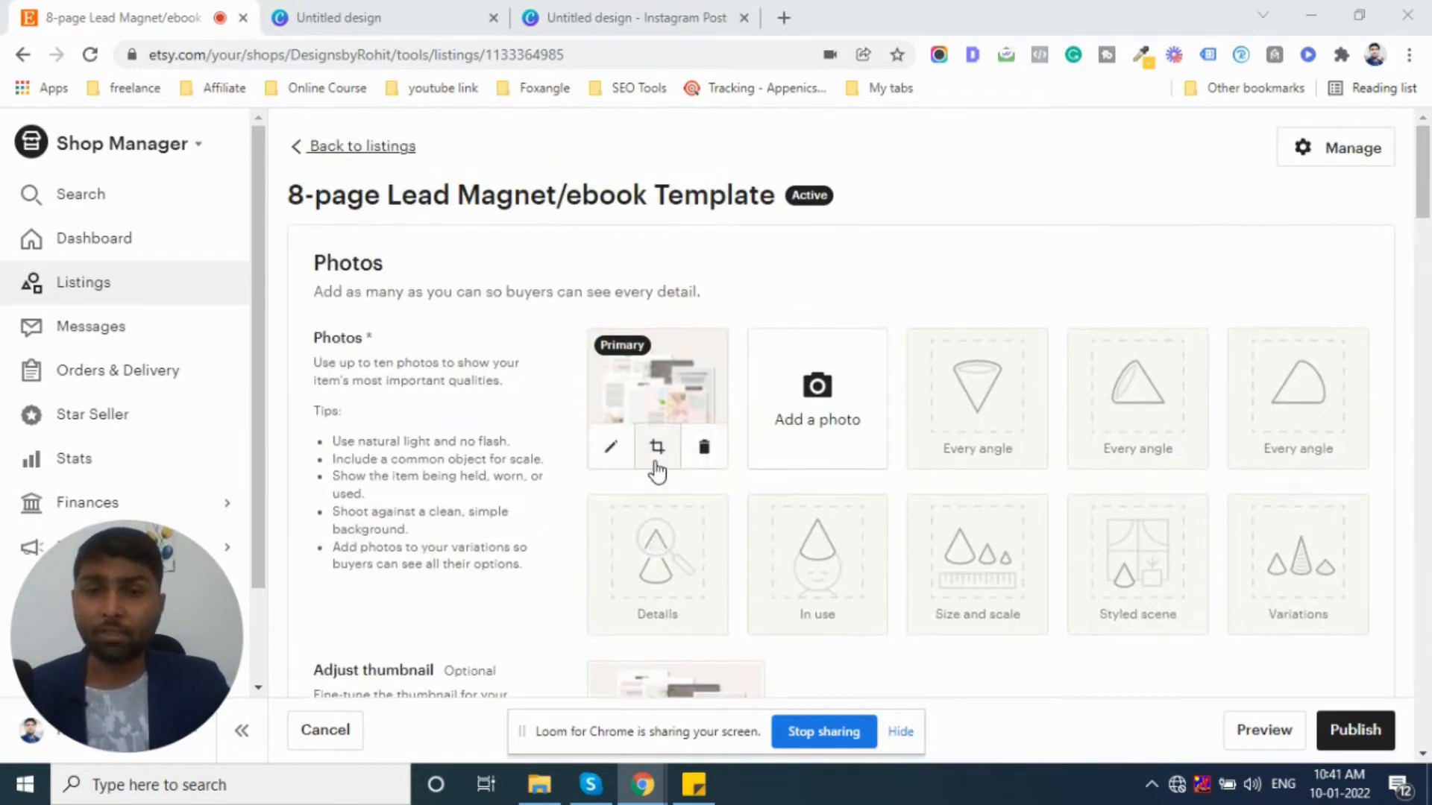
- Go to the shop's listings overview and open the 8-page Lead Magnet/ebook Template listing for editing
click(87, 284)
click(816, 176)
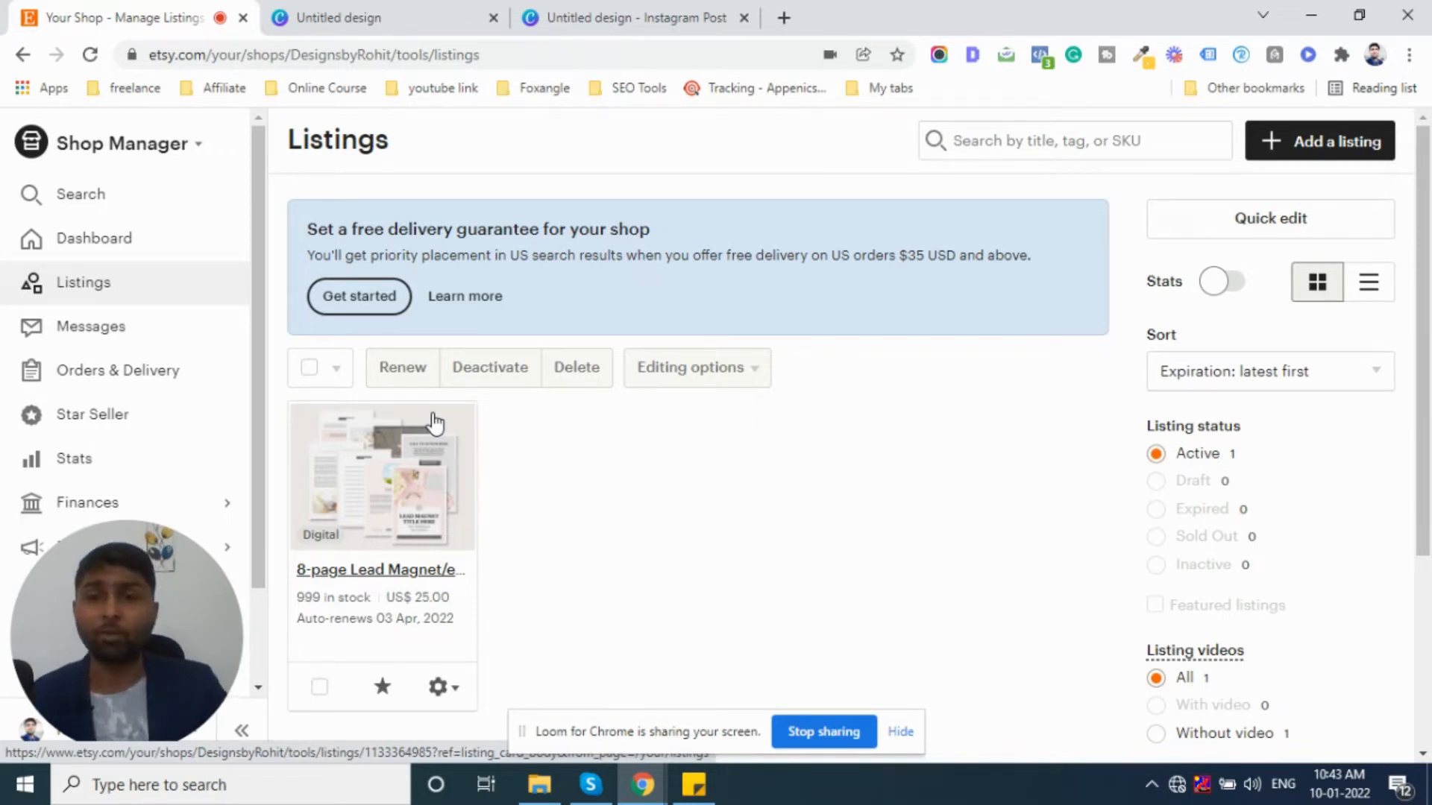
scroll(419, 434, down, 3)
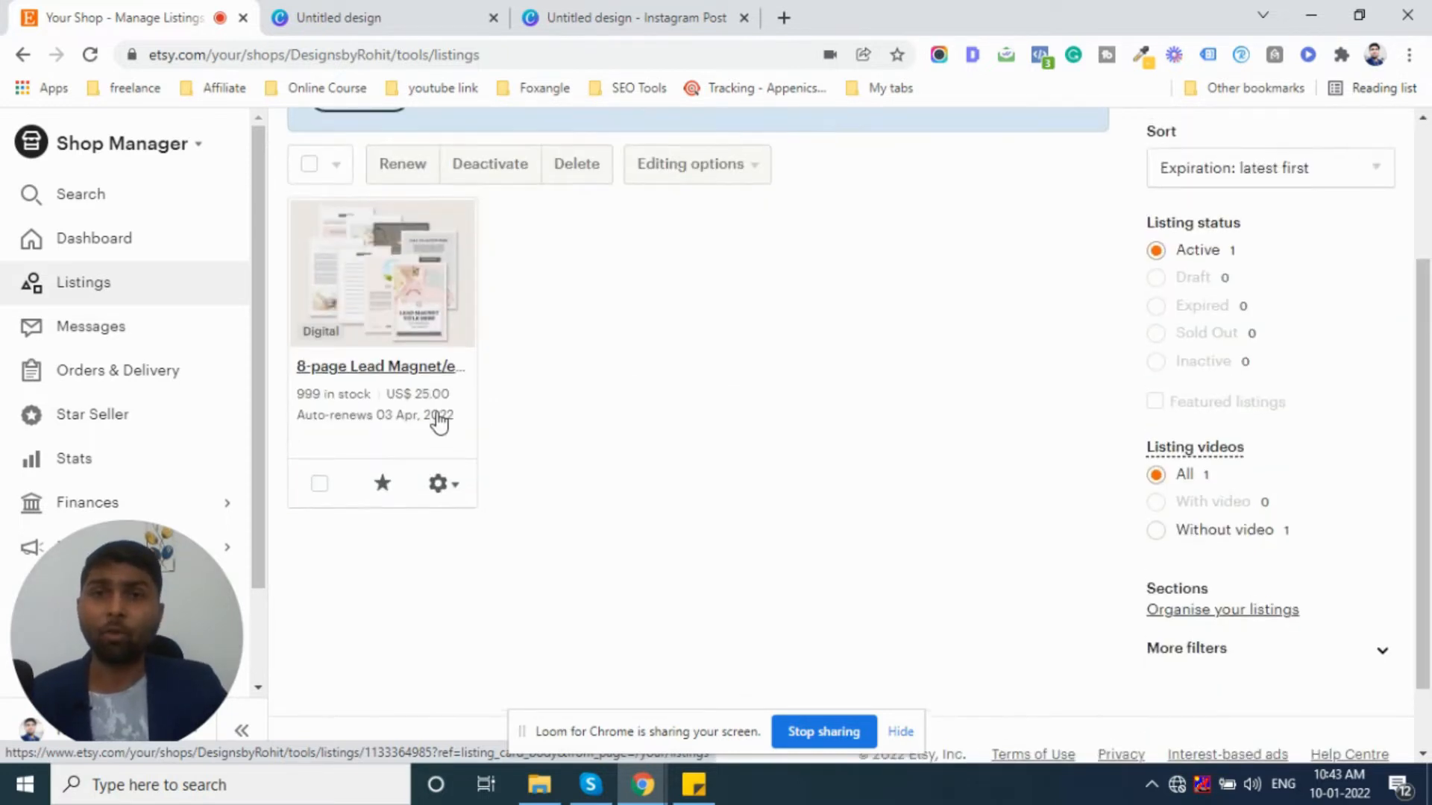
scroll(439, 421, up, 3)
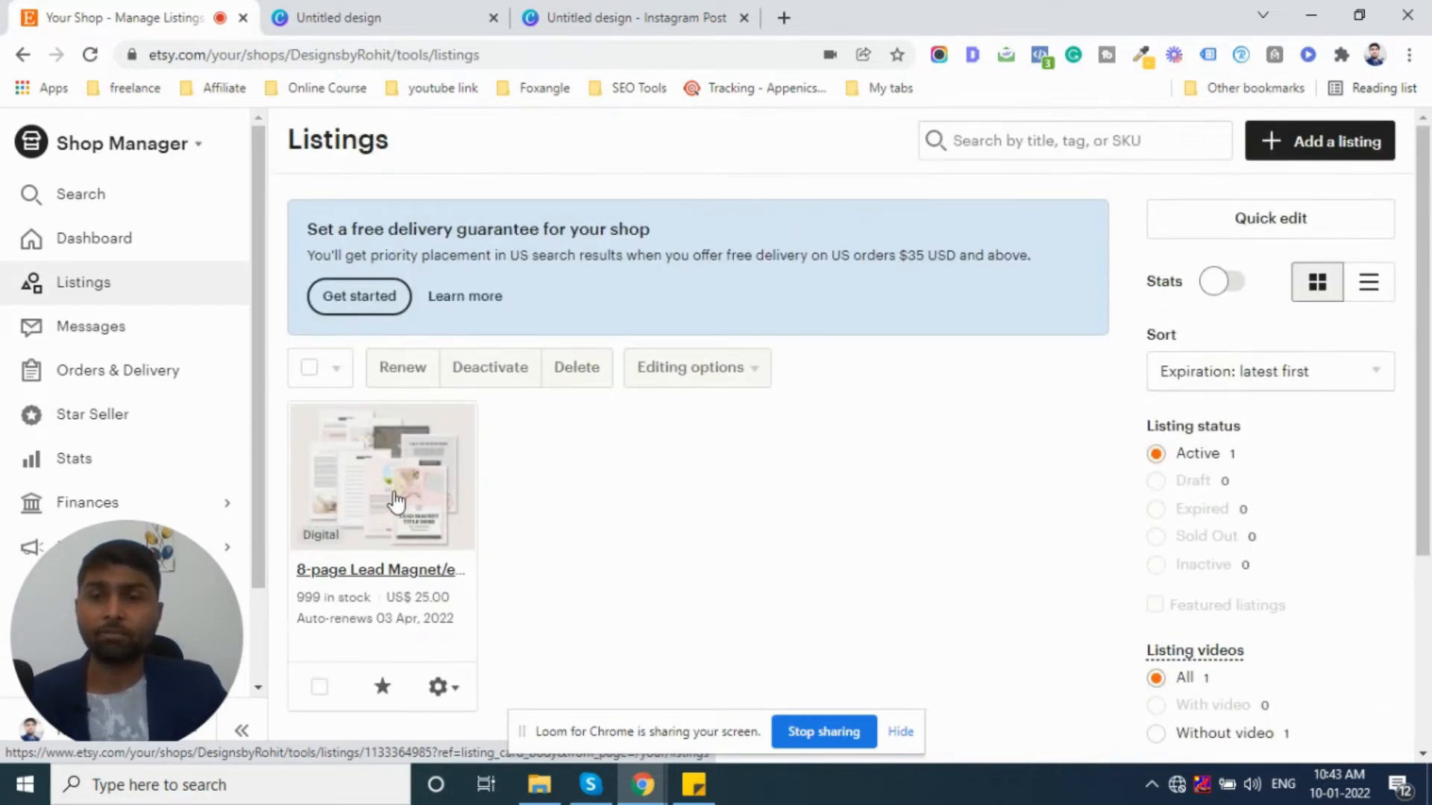
click(404, 496)
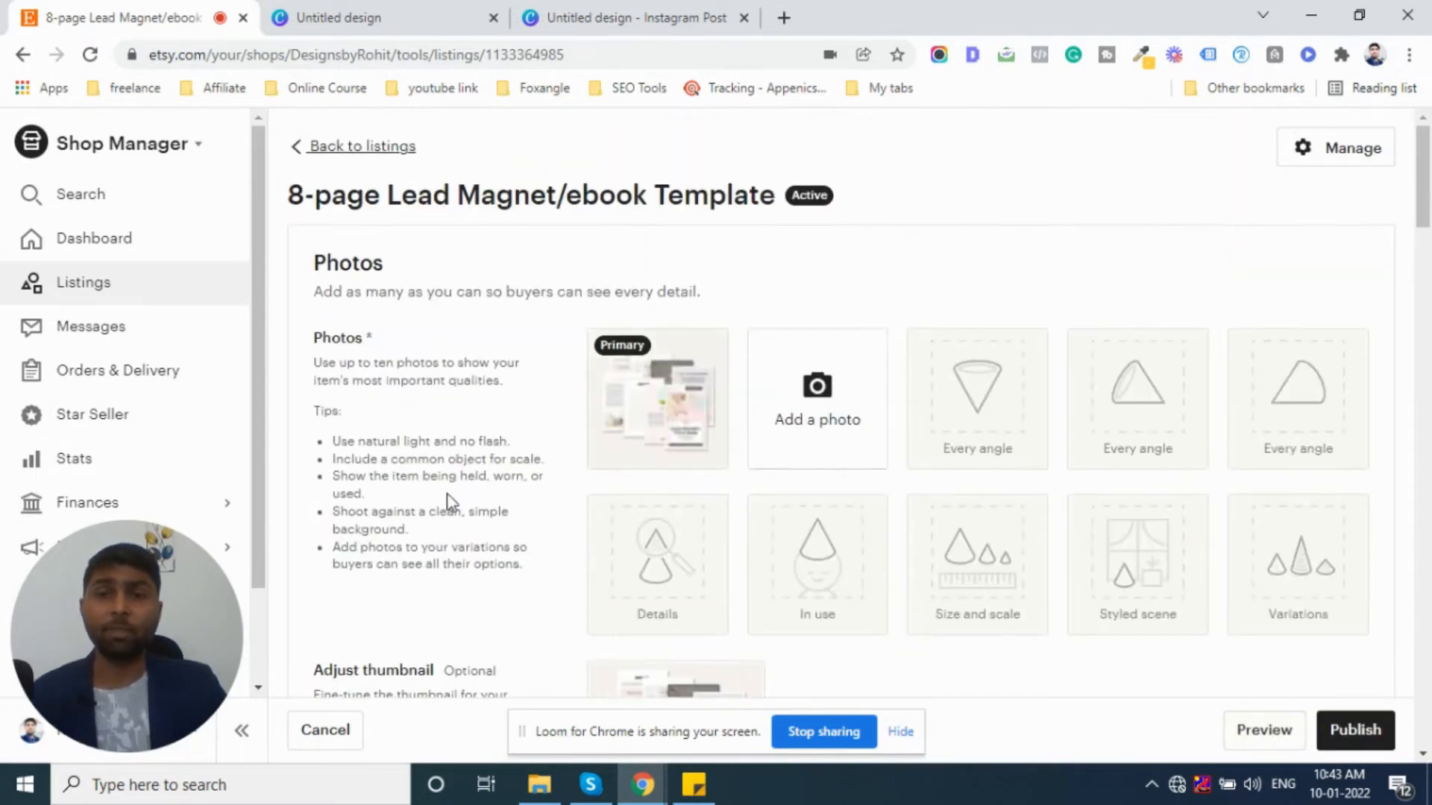
- Open the alt text editor for the listing's primary photo and show its image description field
scroll(449, 503, down, 1)
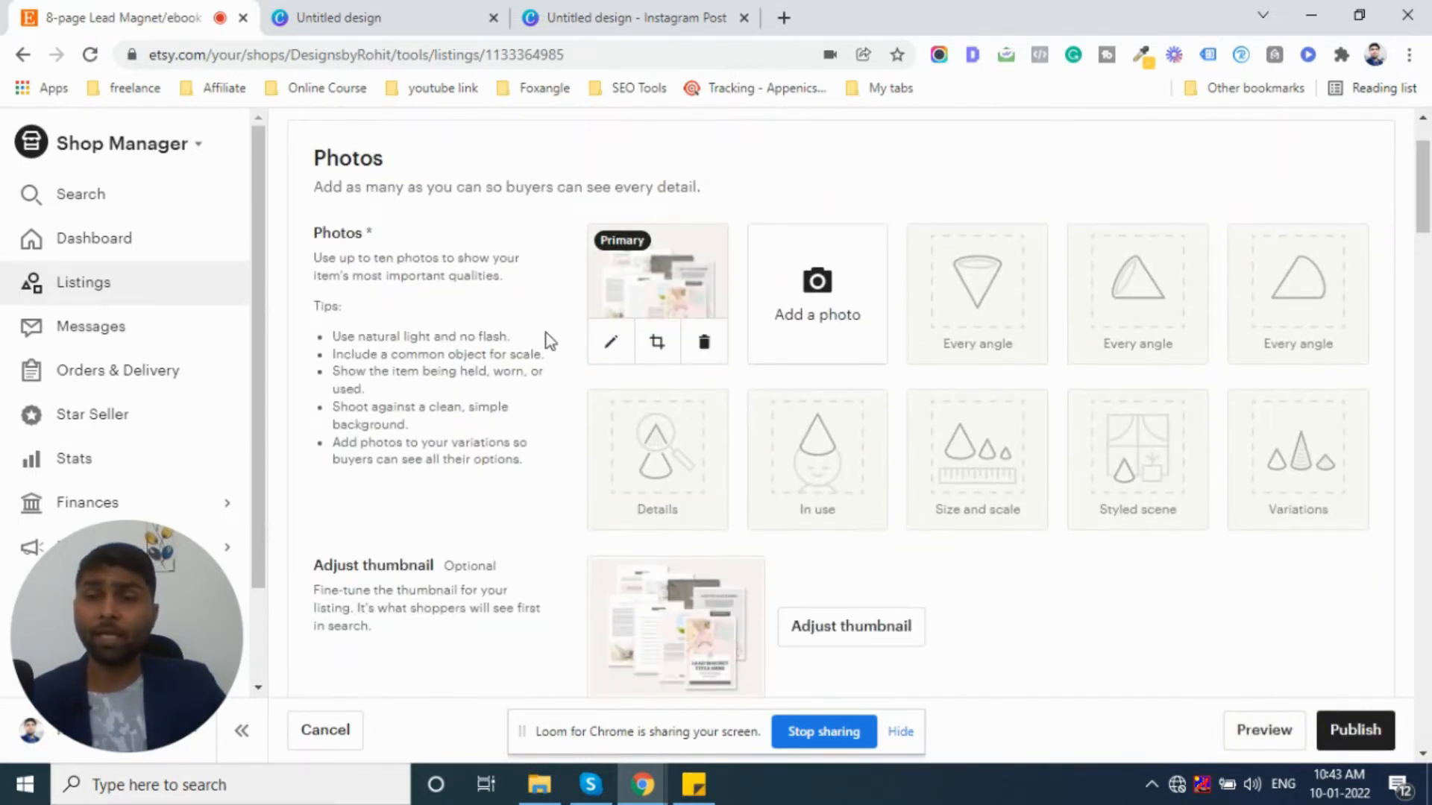
scroll(485, 467, up, 2)
scroll(679, 384, down, 4)
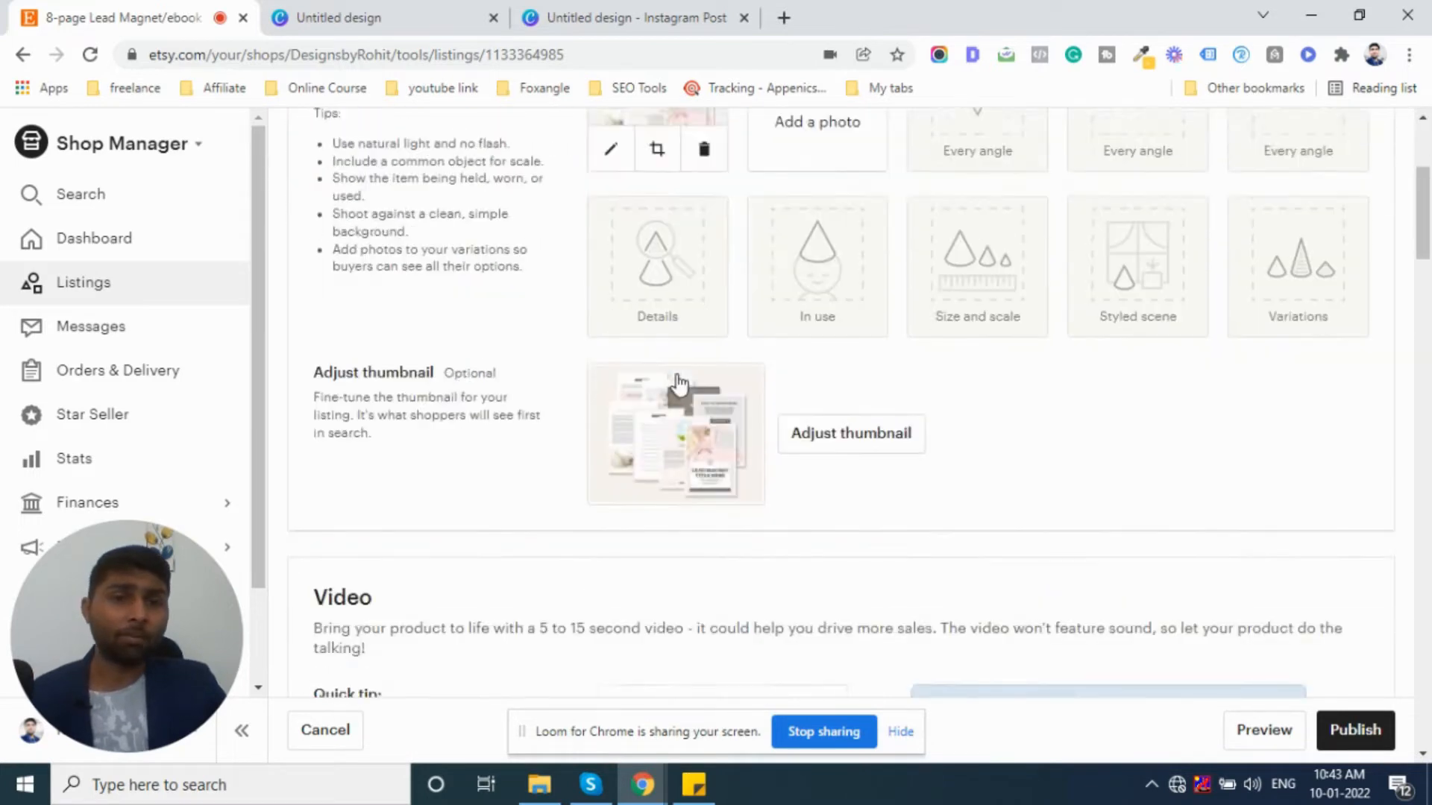
scroll(662, 403, down, 8)
scroll(663, 418, up, 10)
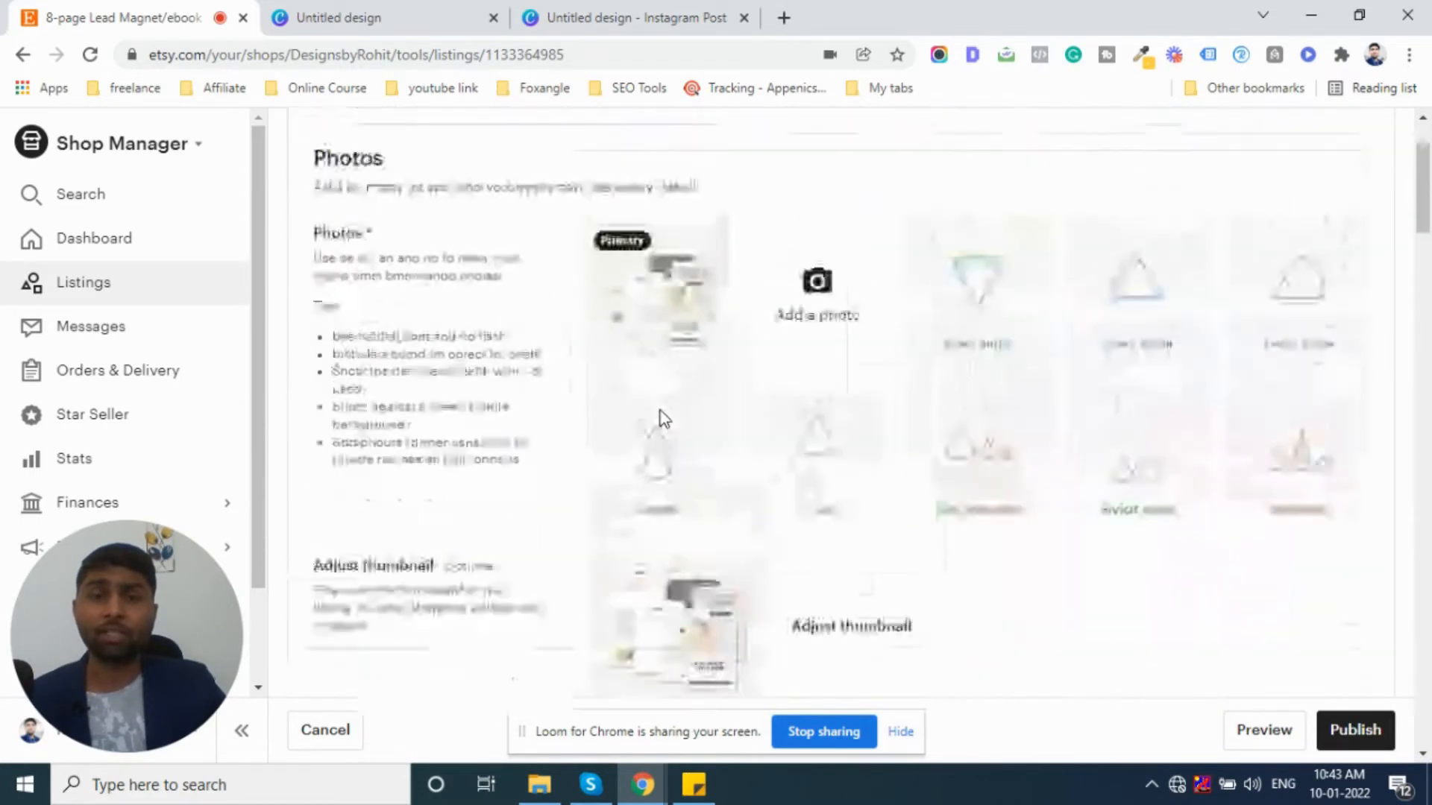
scroll(661, 417, up, 1)
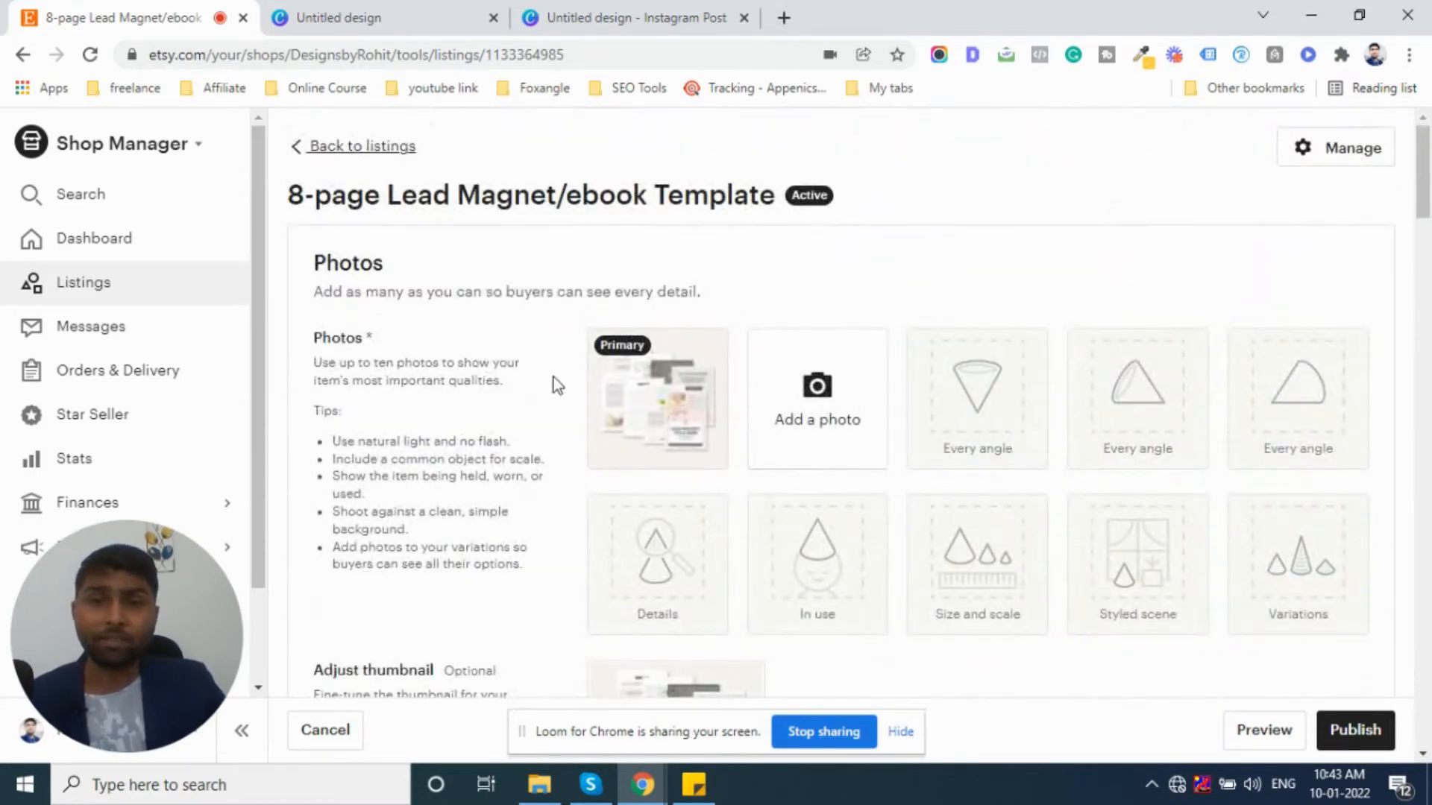
mouse_move(630, 426)
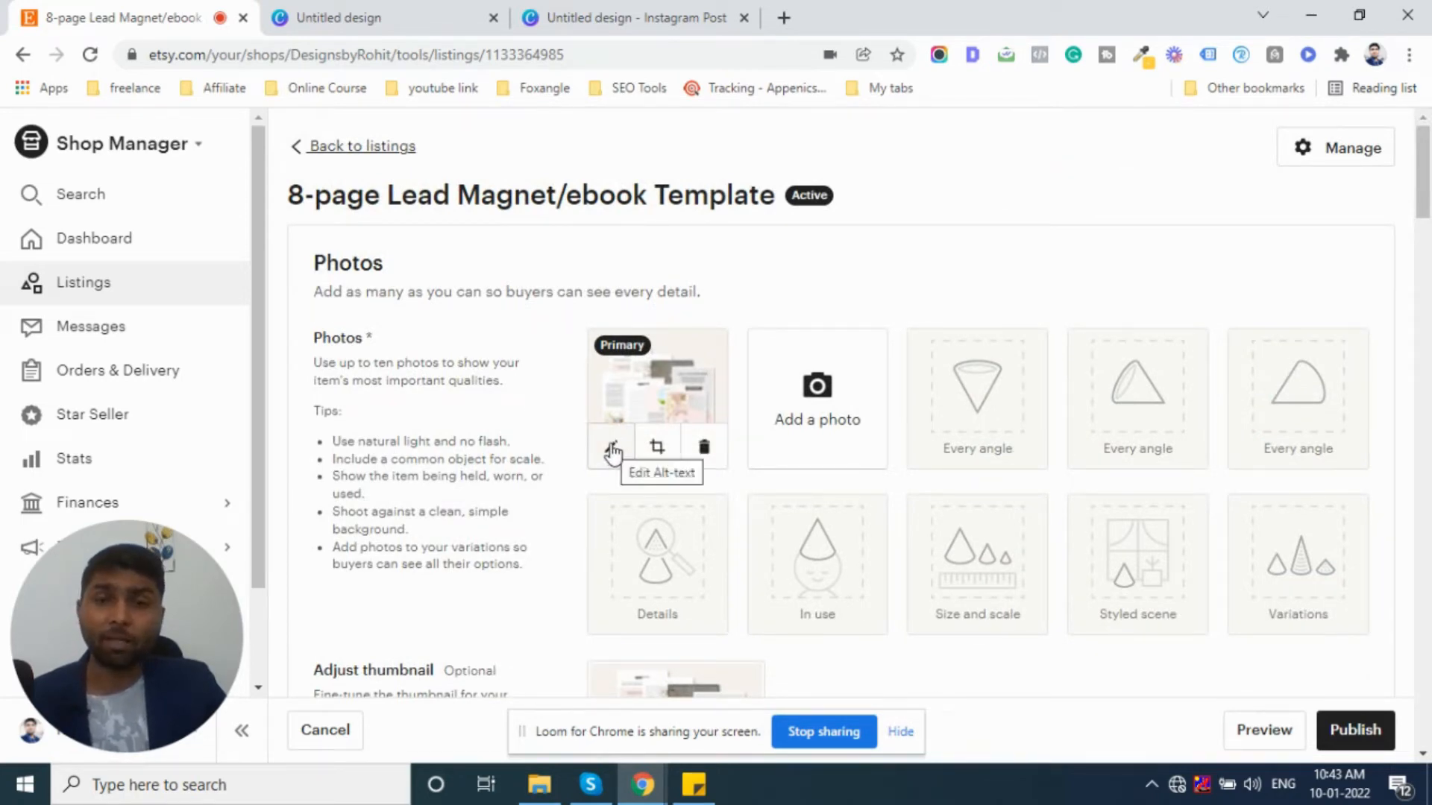
click(612, 448)
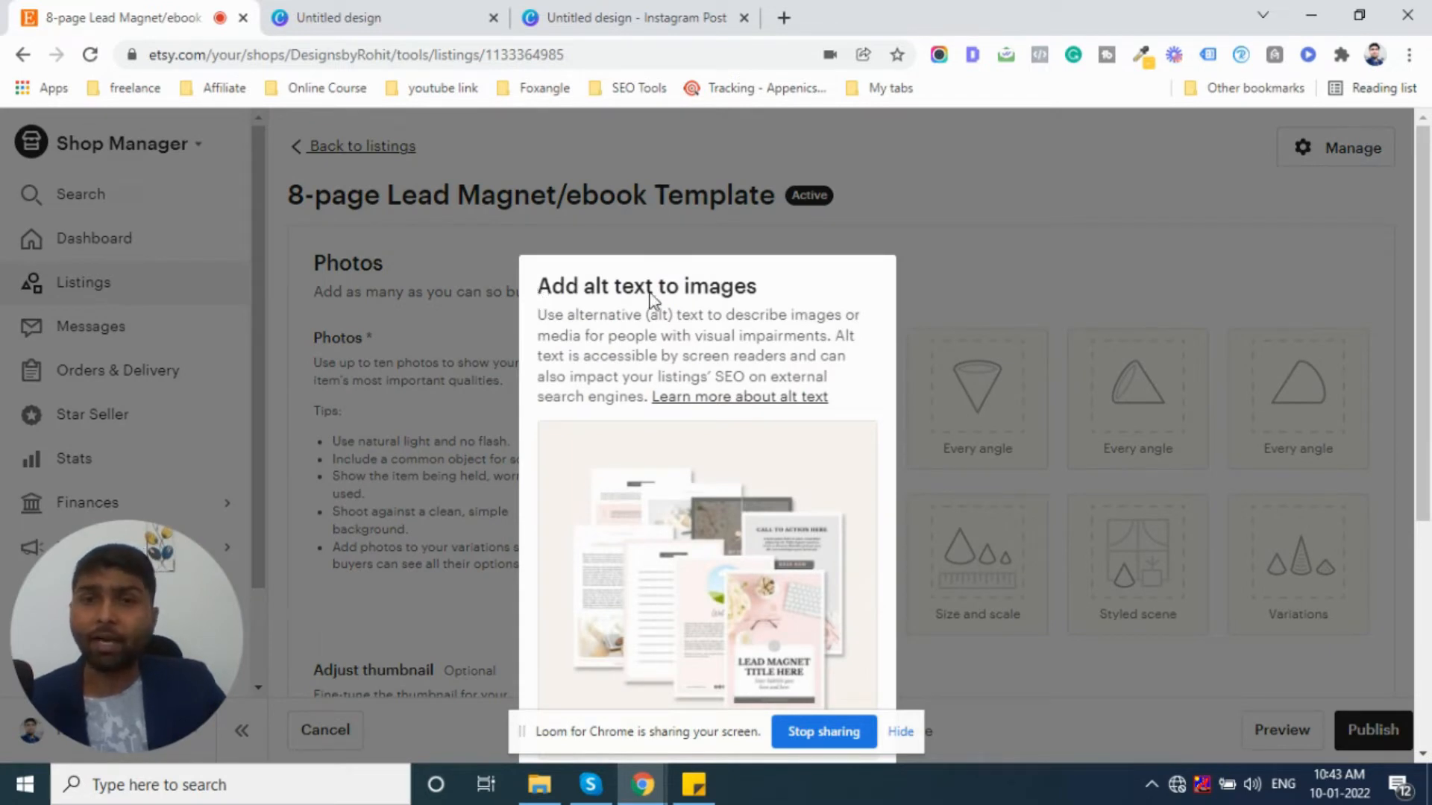
scroll(750, 299, down, 2)
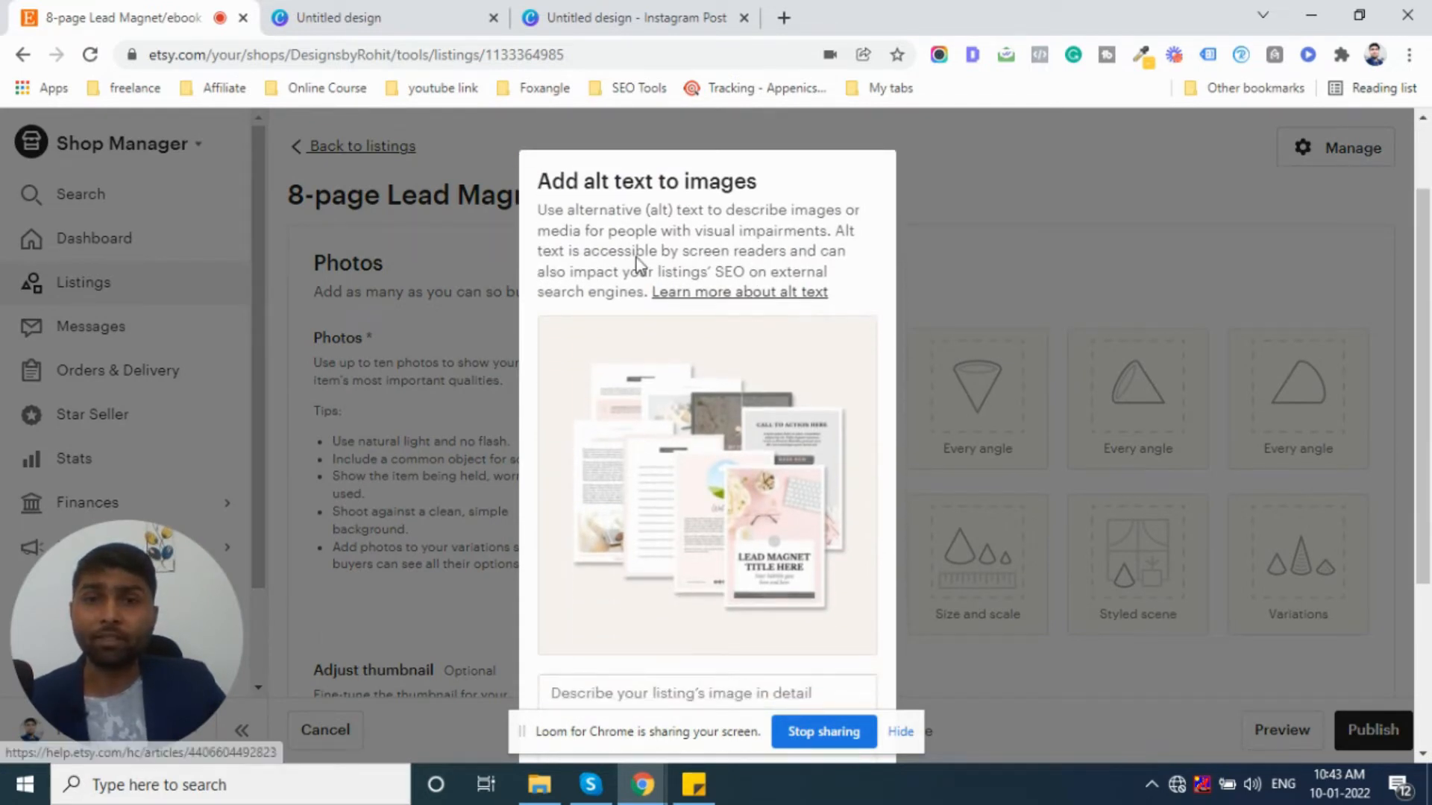
scroll(737, 306, down, 3)
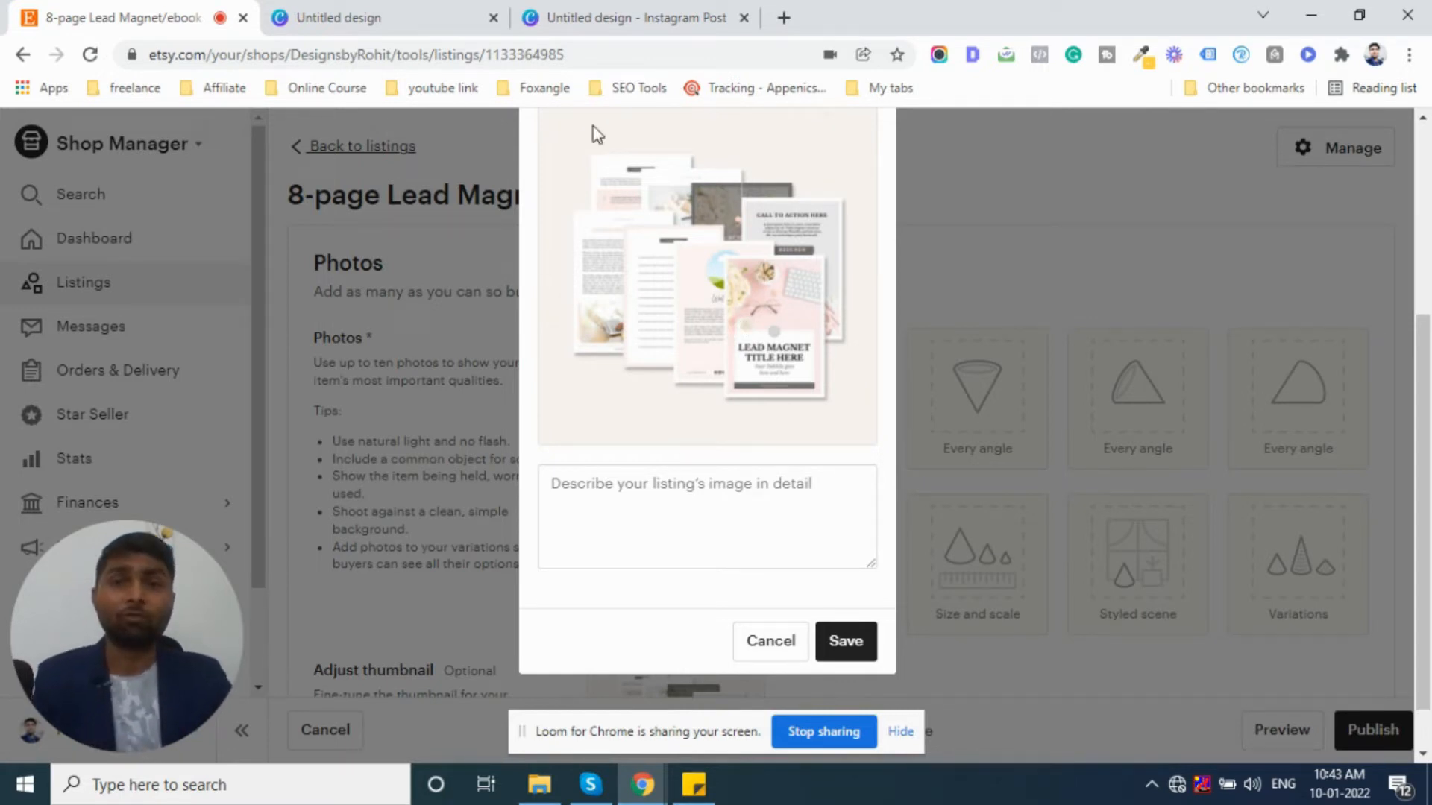
- Open Google in a new browser tab and search for Etsy
click(783, 17)
text(goo)
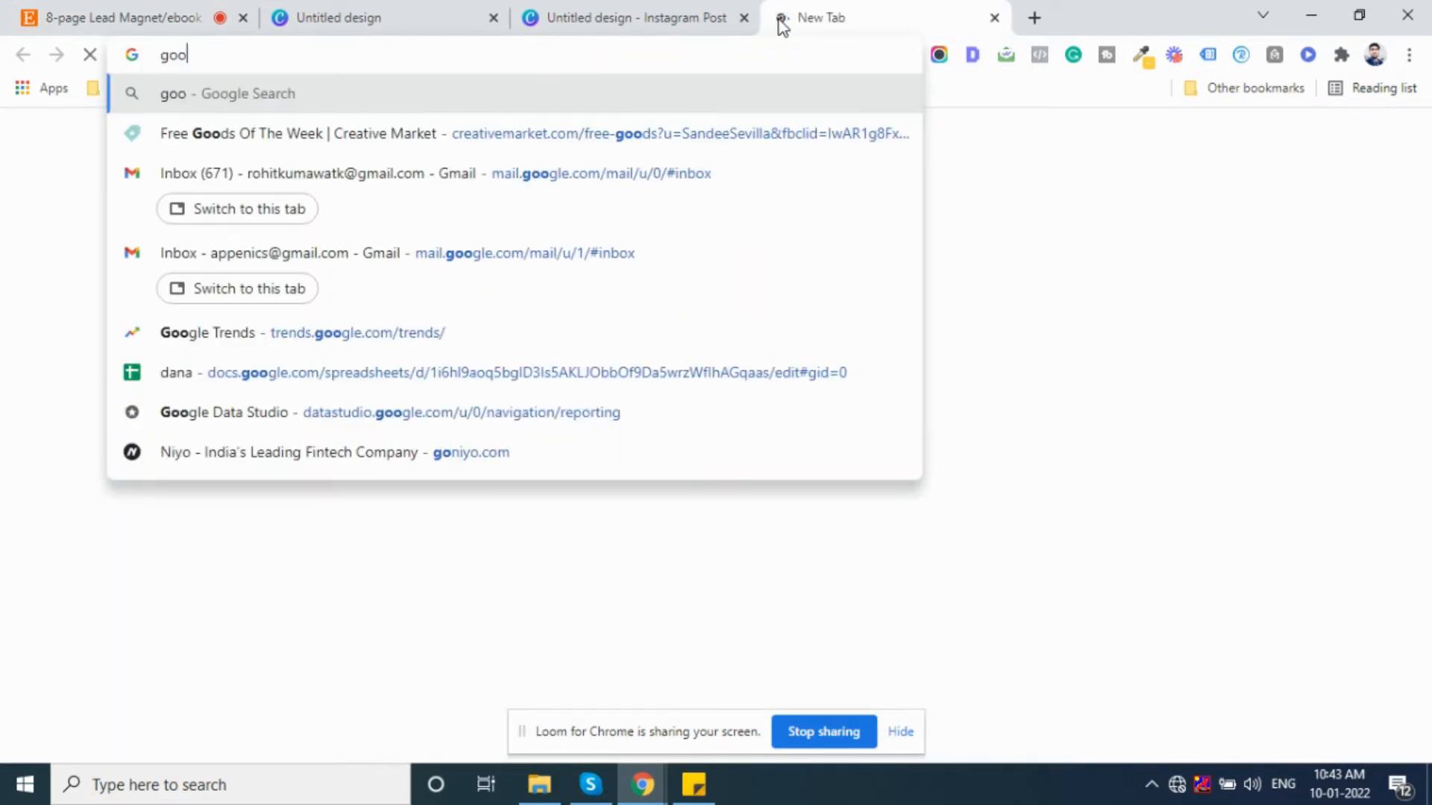
text(gle)
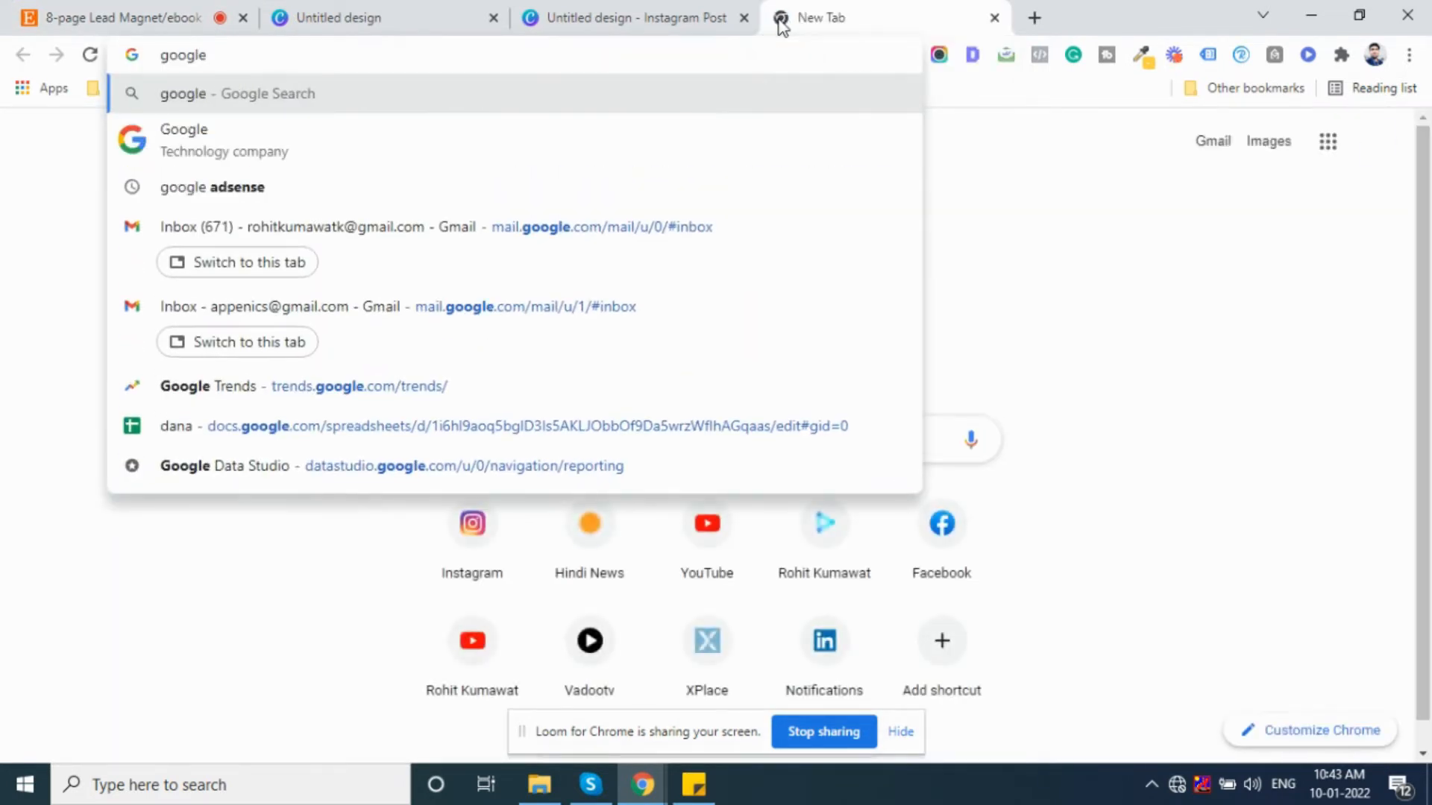
key(Return)
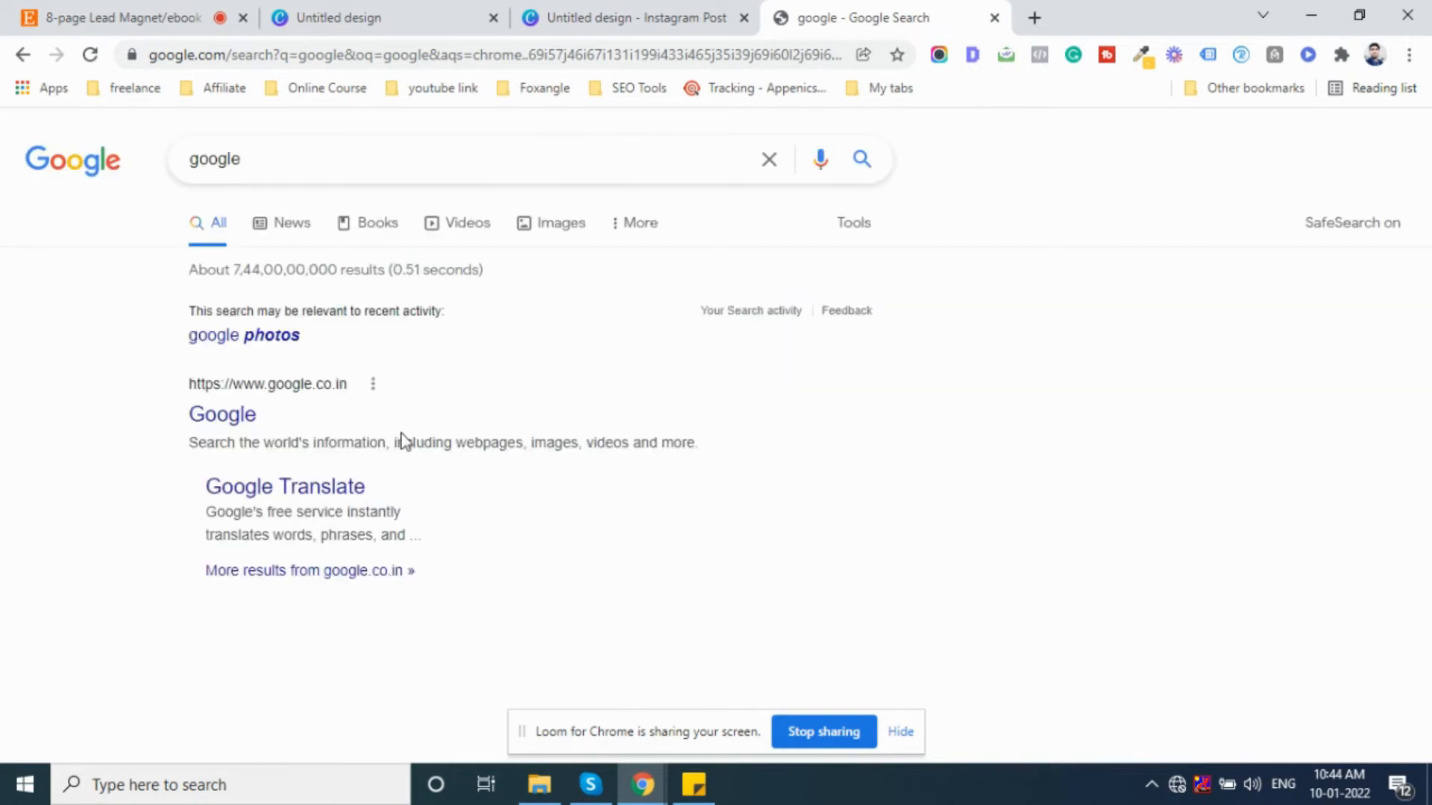
drag(358, 178, 95, 159)
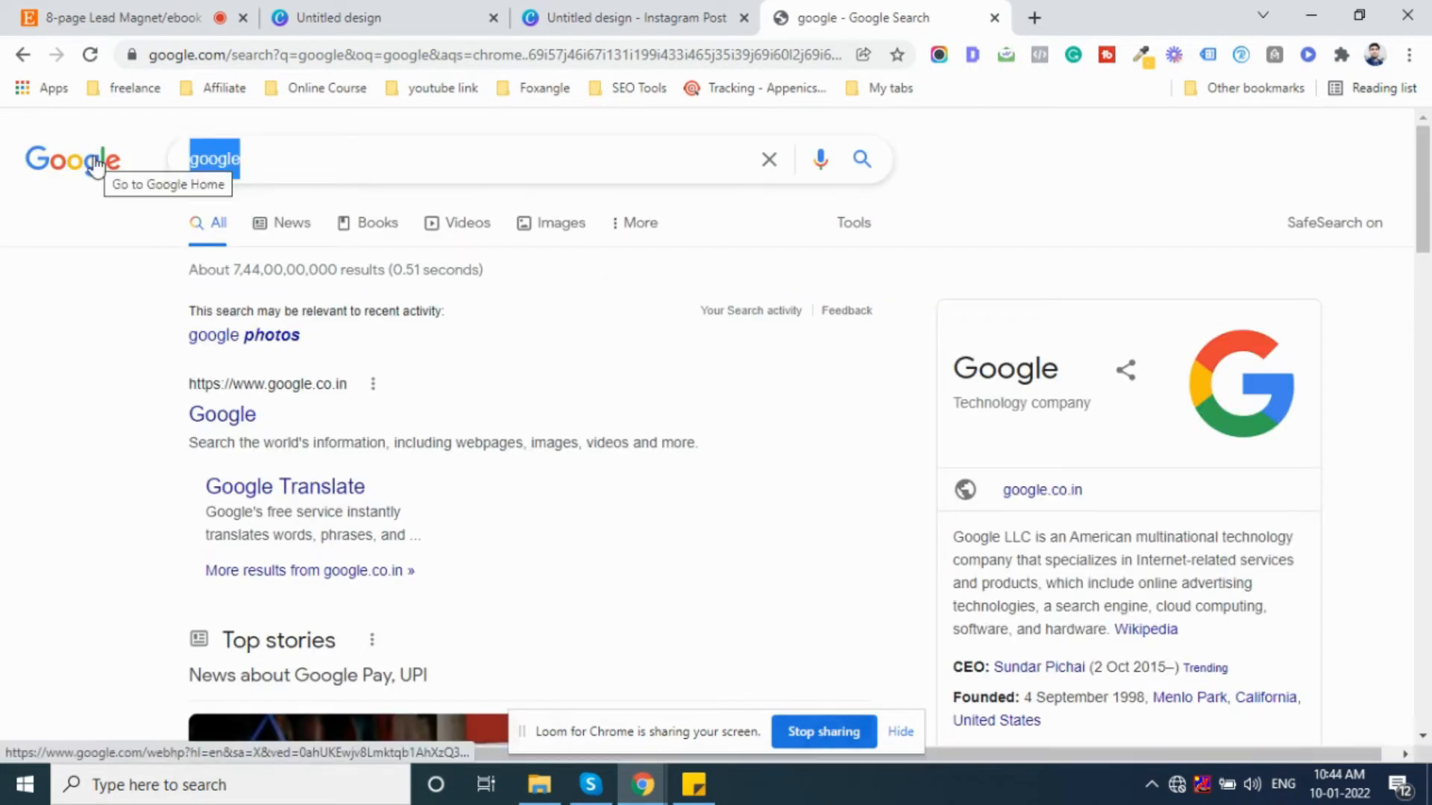
text(Ets)
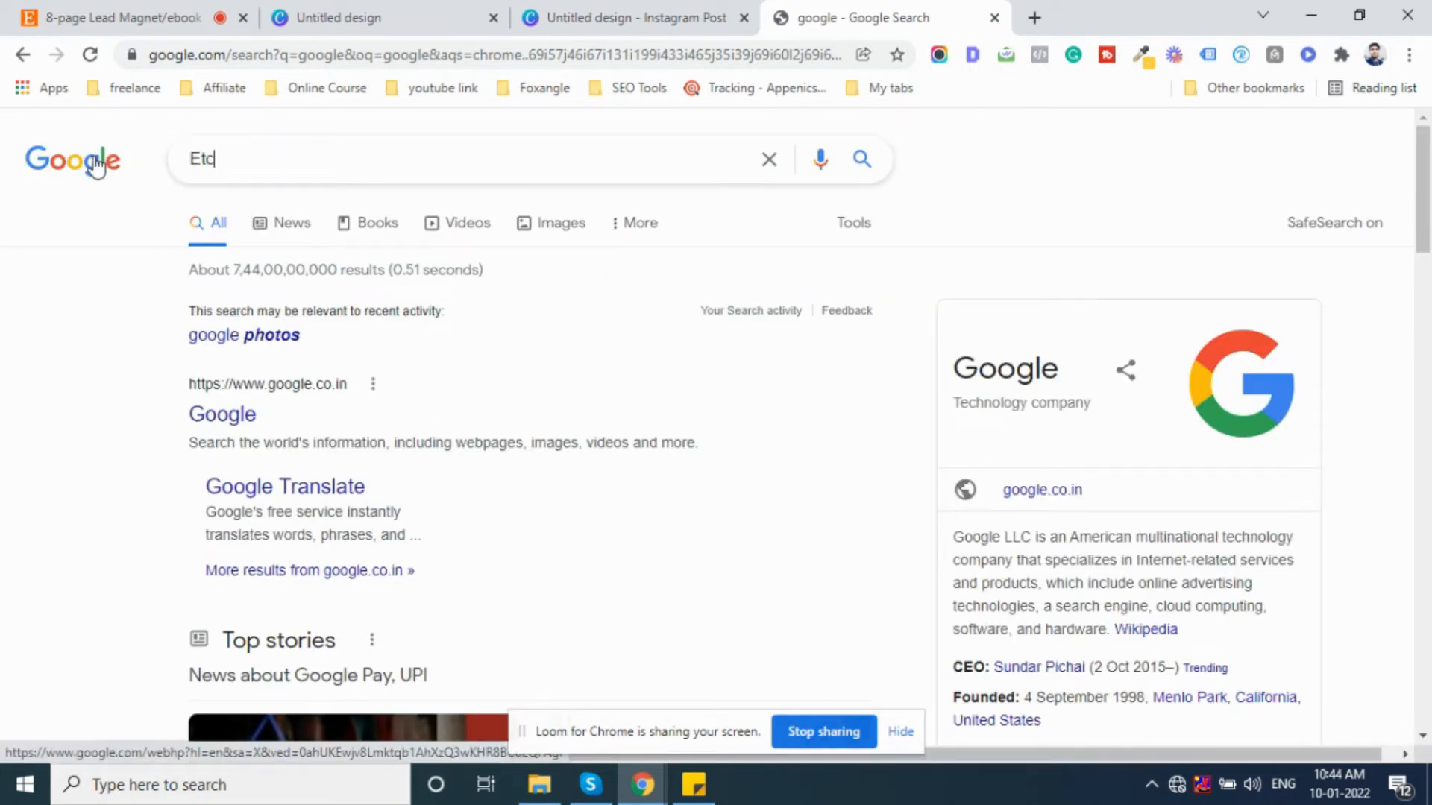
key(BackSpace)
text(sy)
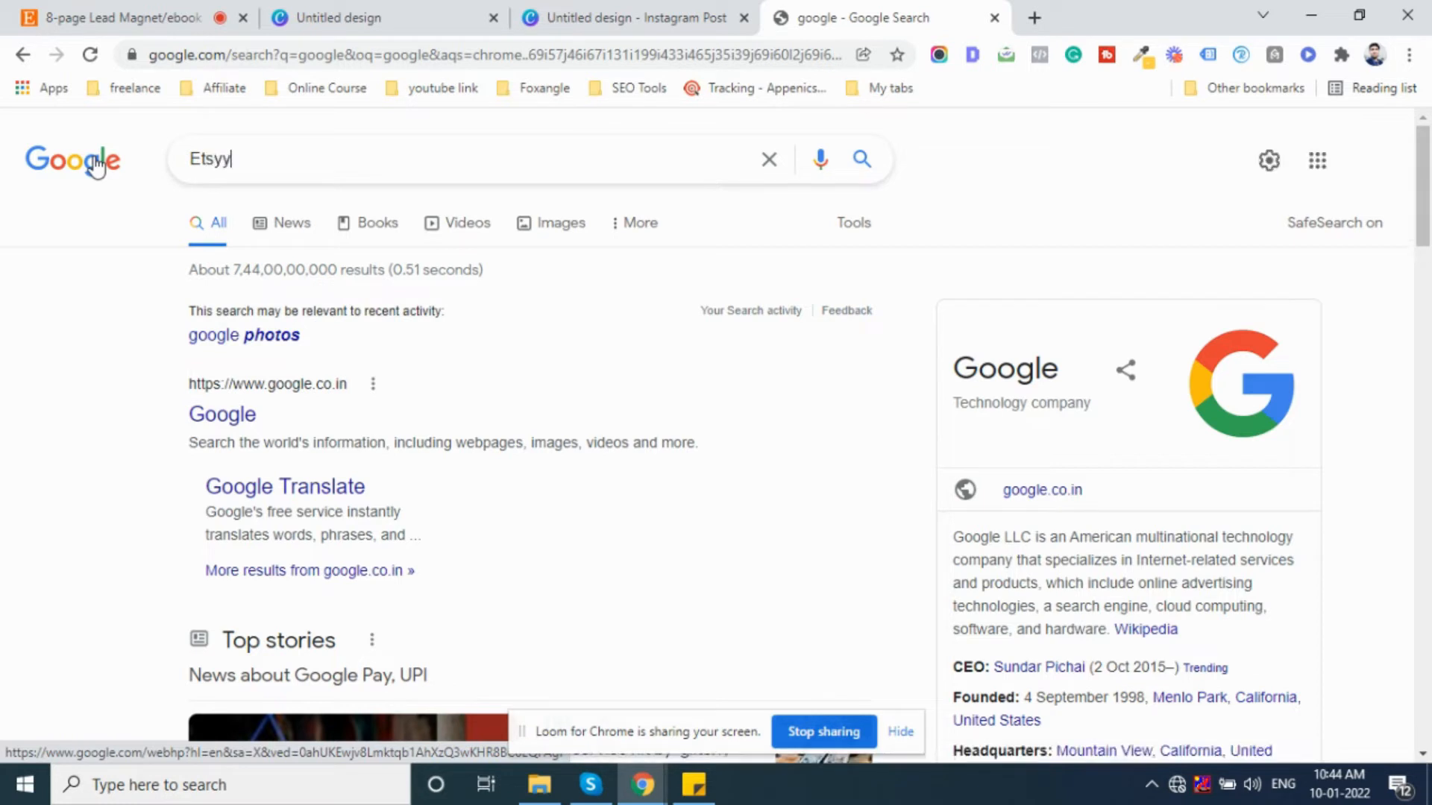
key(Return)
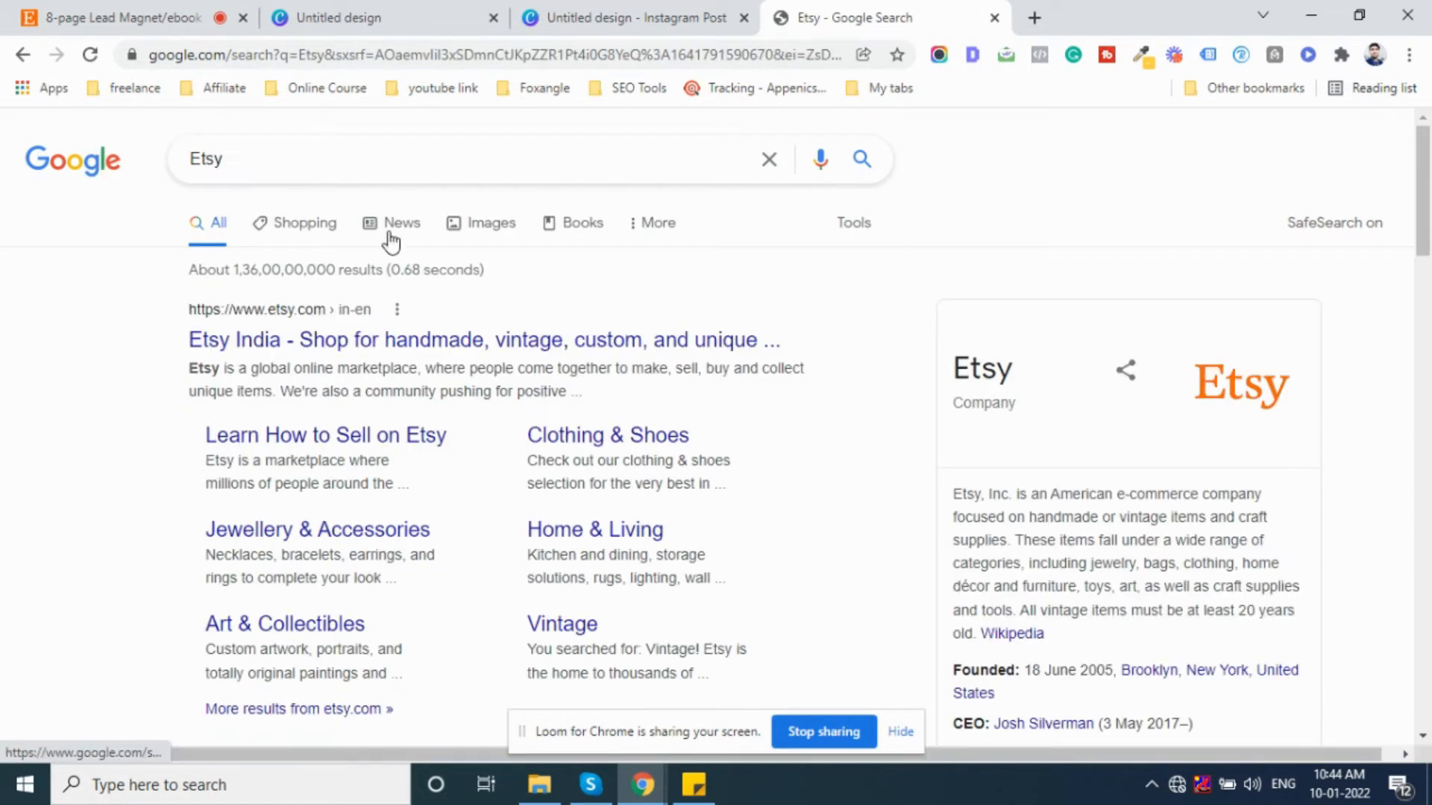
- Show the image results for the Etsy search and look through them
click(485, 228)
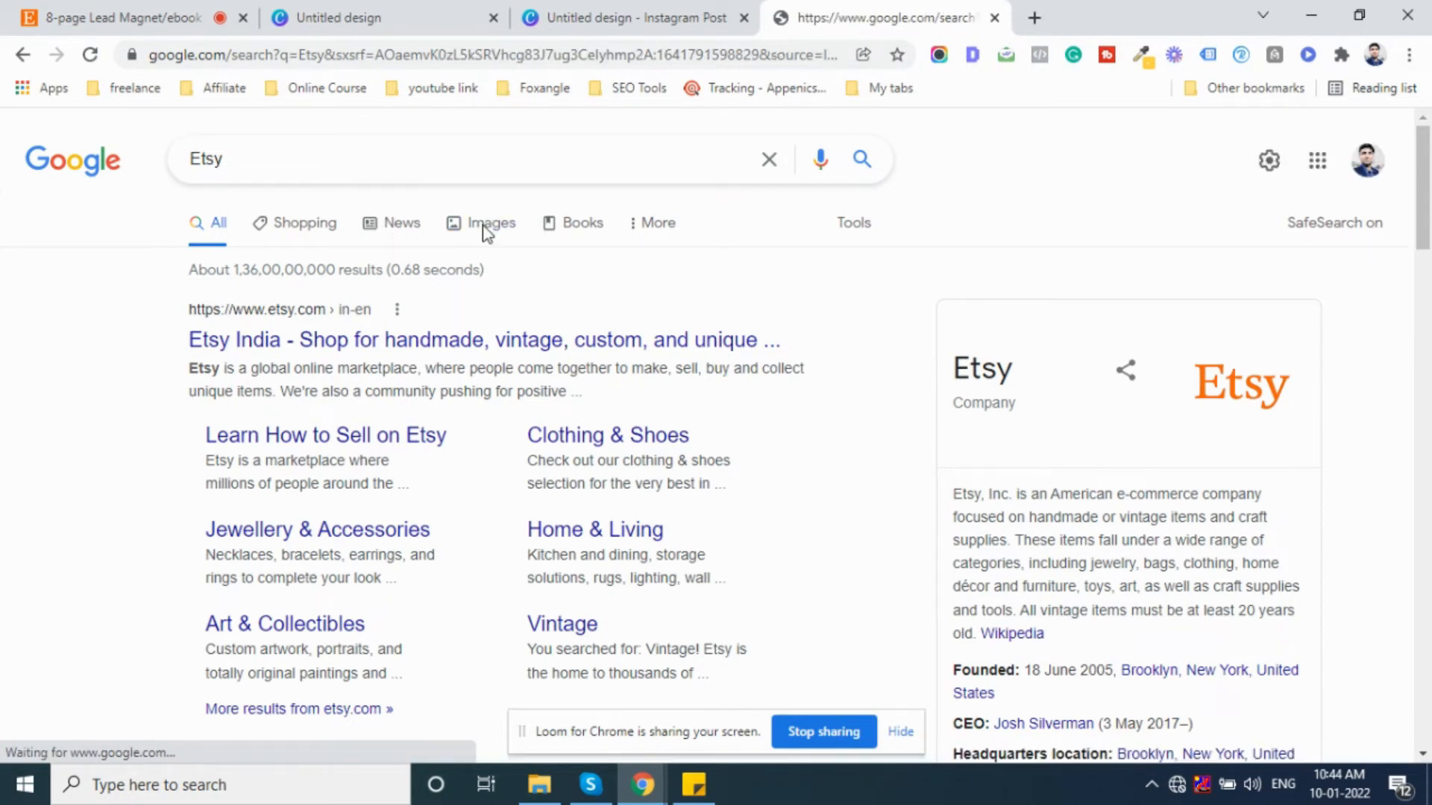
scroll(502, 444, down, 7)
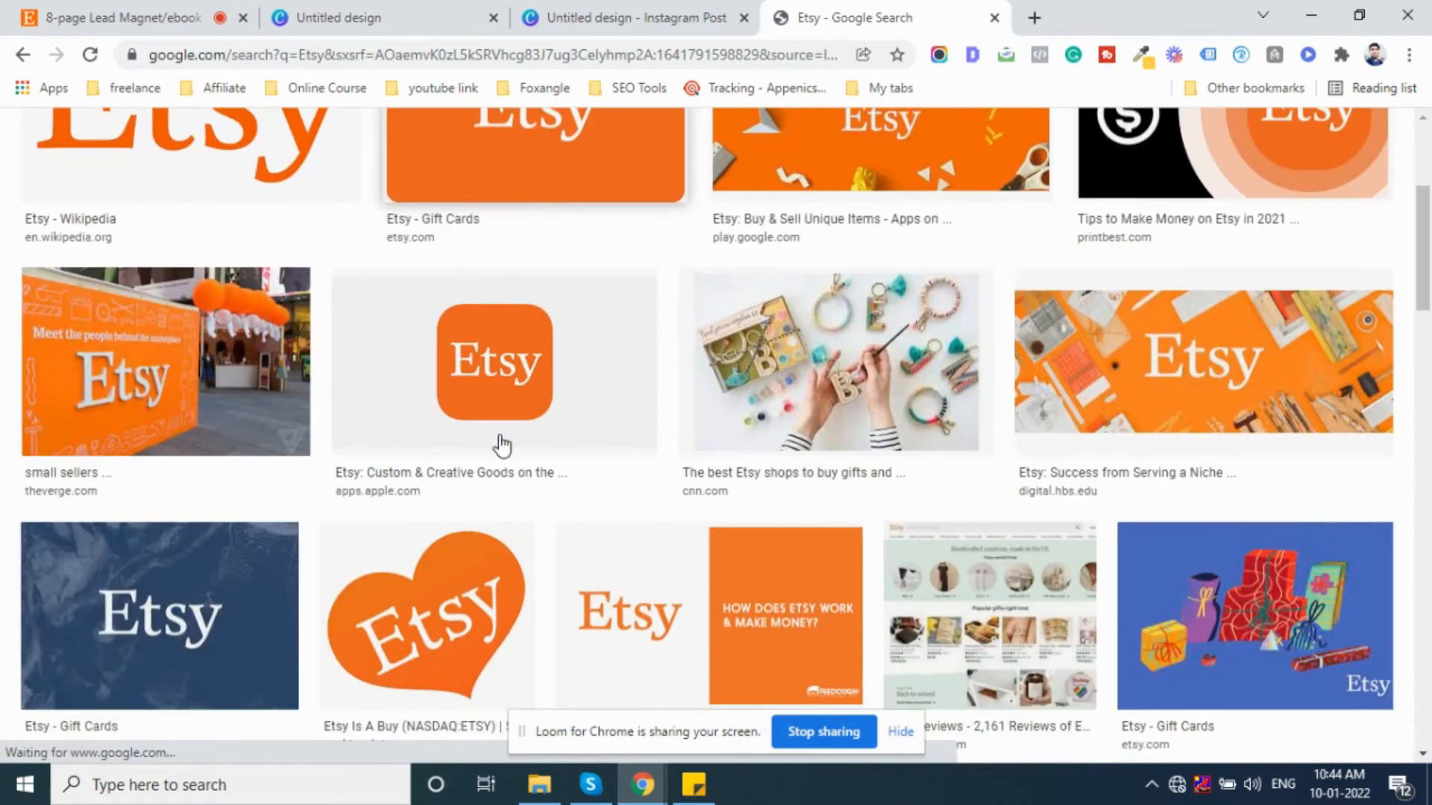
scroll(386, 326, up, 4)
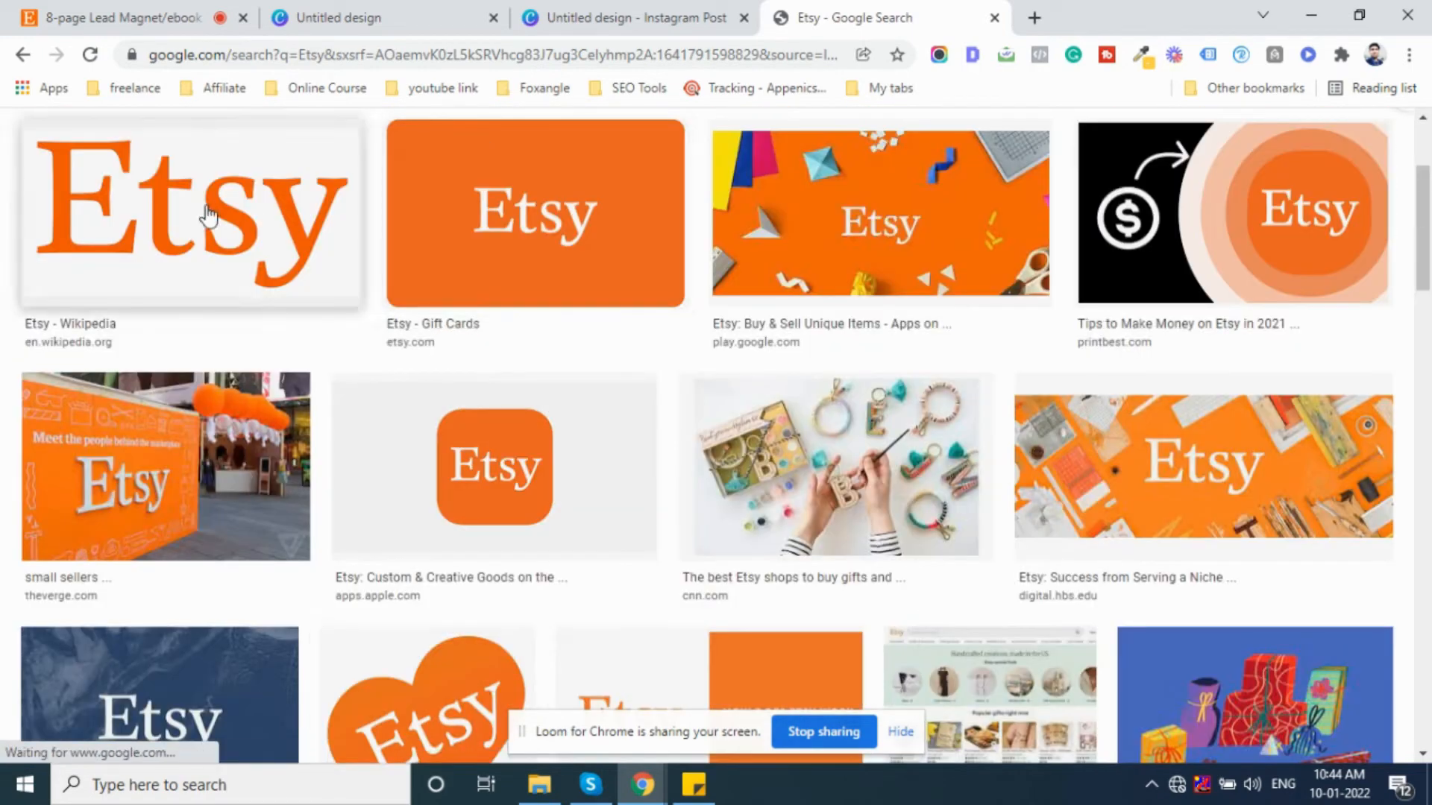
scroll(1165, 383, down, 1)
scroll(1165, 383, down, 4)
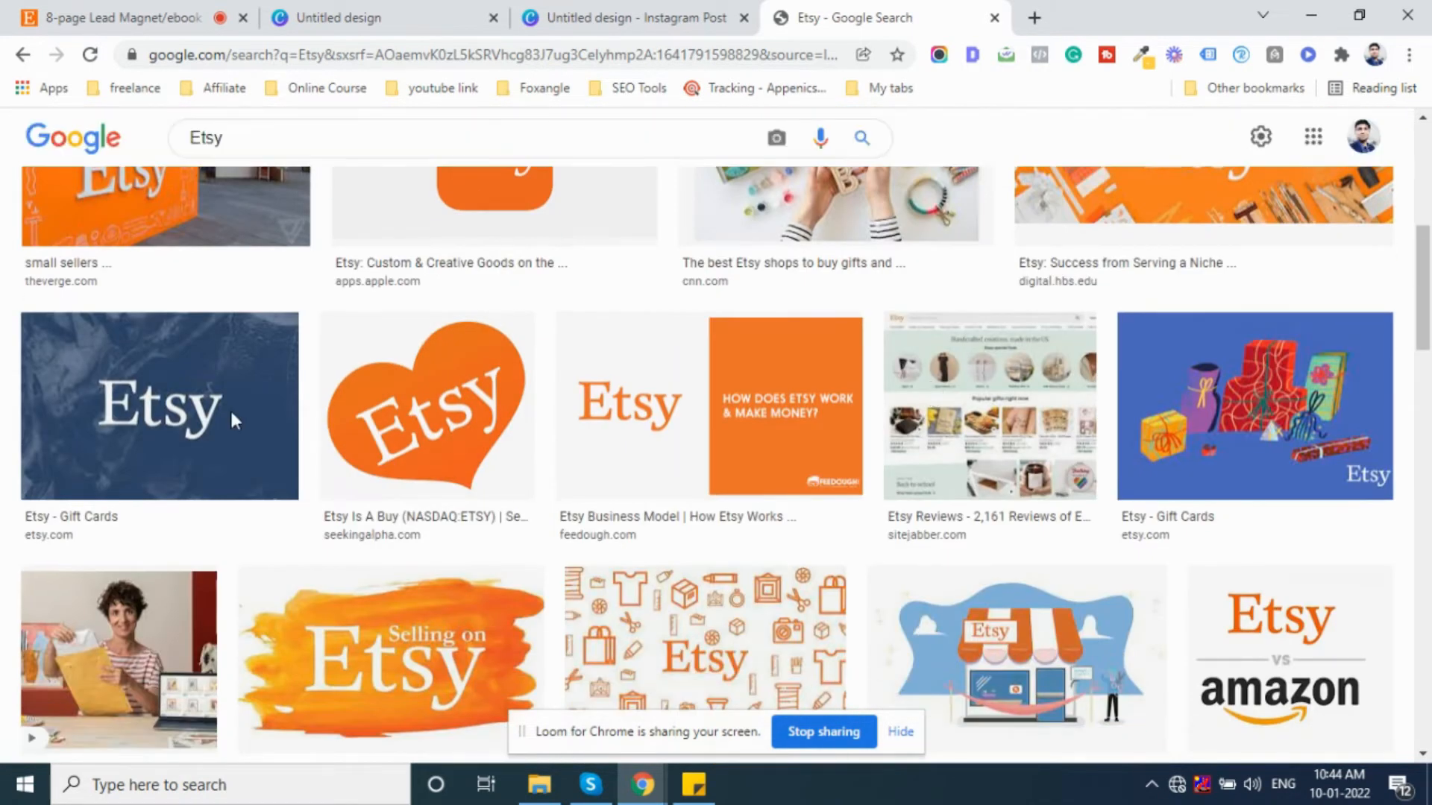
scroll(229, 409, down, 6)
scroll(245, 420, up, 5)
scroll(454, 293, up, 5)
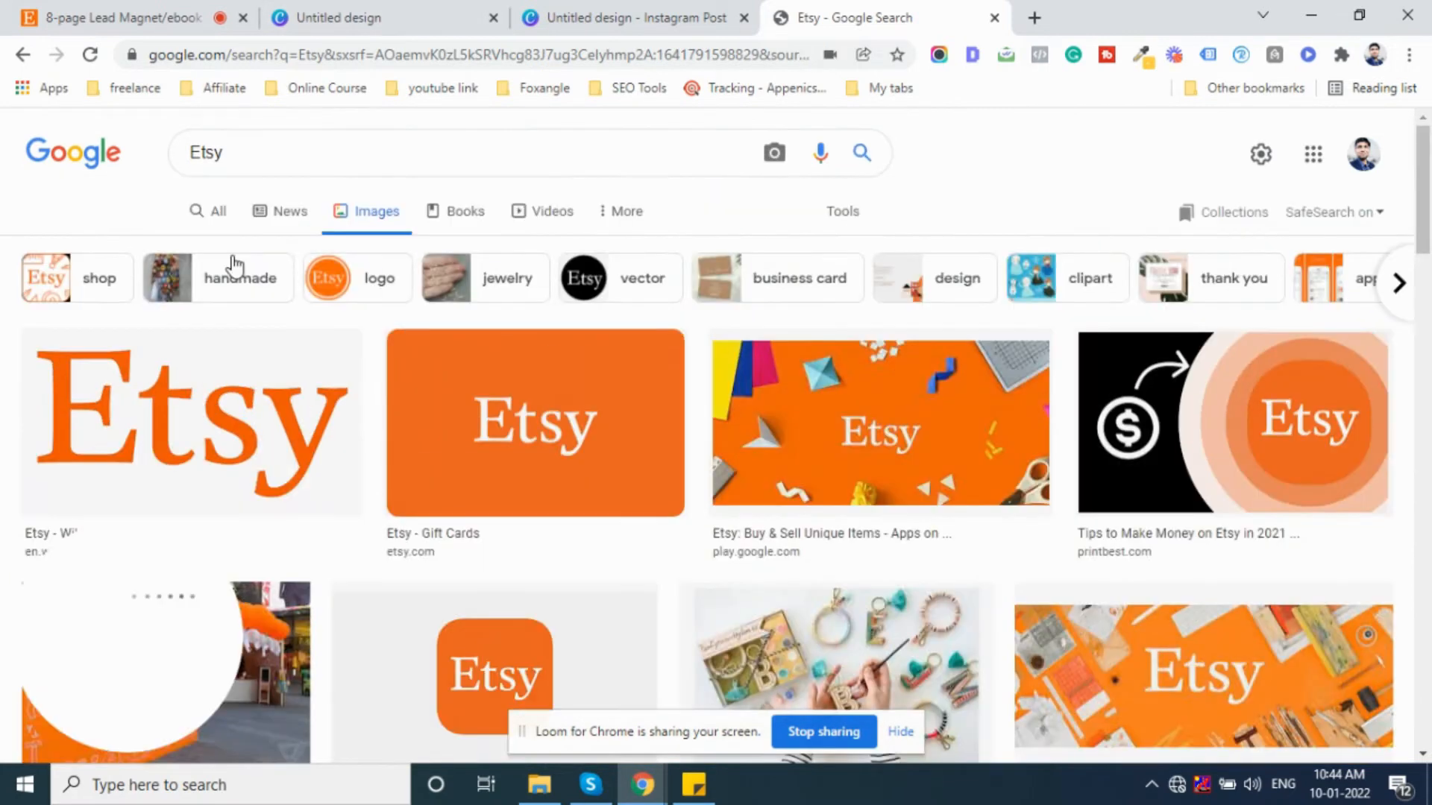
- Return to the full web results for Etsy and look through the listed pages and embedded images
click(223, 214)
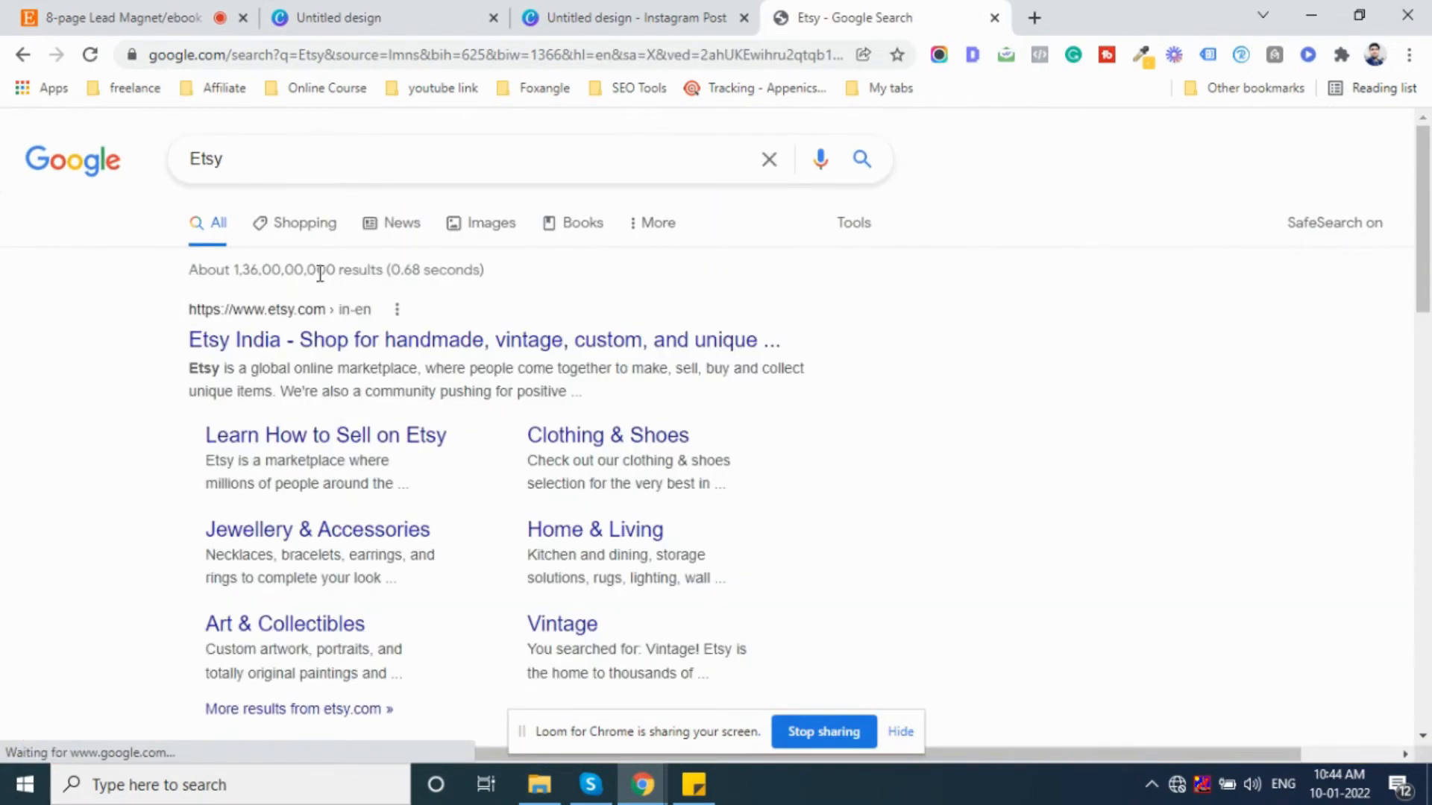
scroll(328, 279, down, 12)
scroll(343, 302, down, 8)
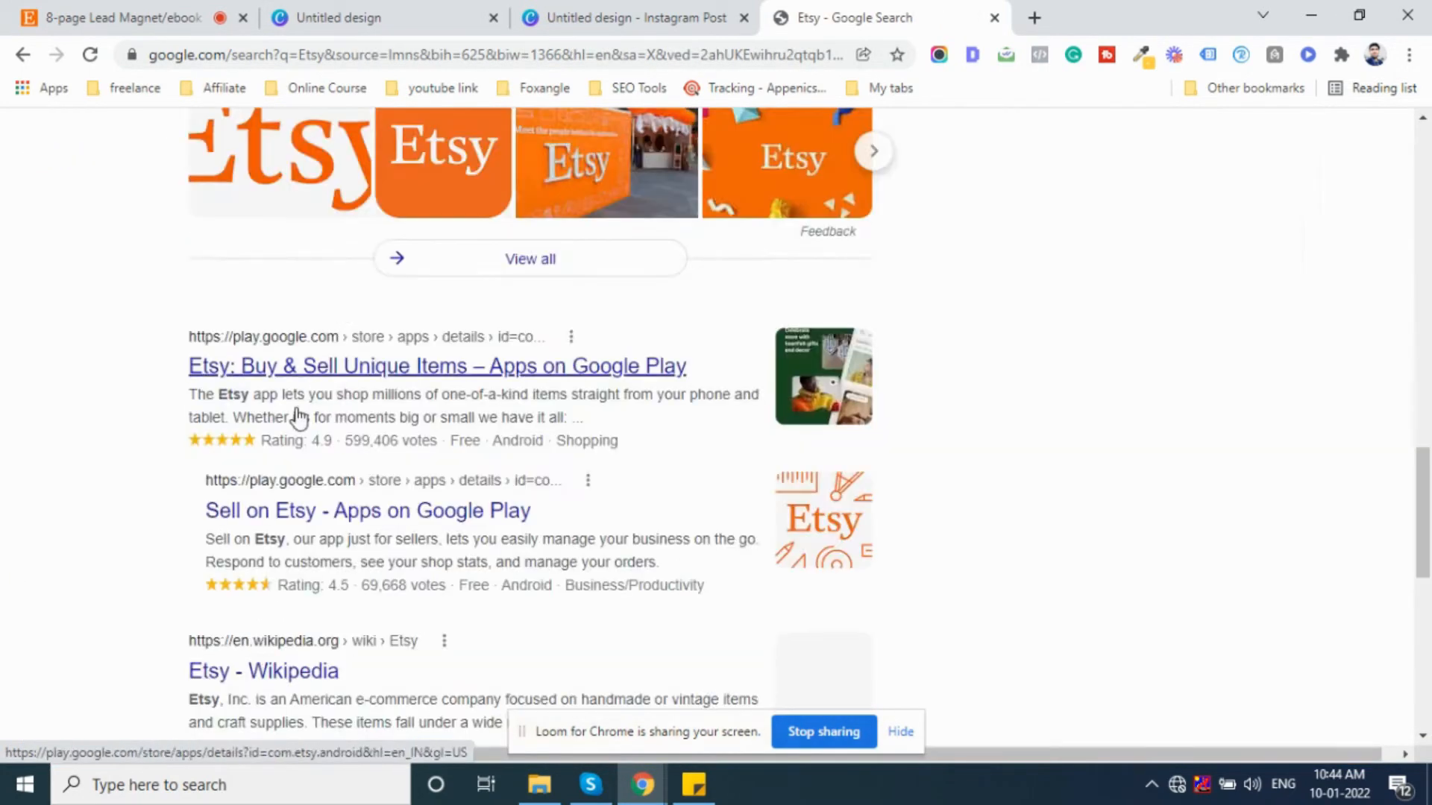
scroll(368, 224, up, 2)
scroll(442, 343, up, 15)
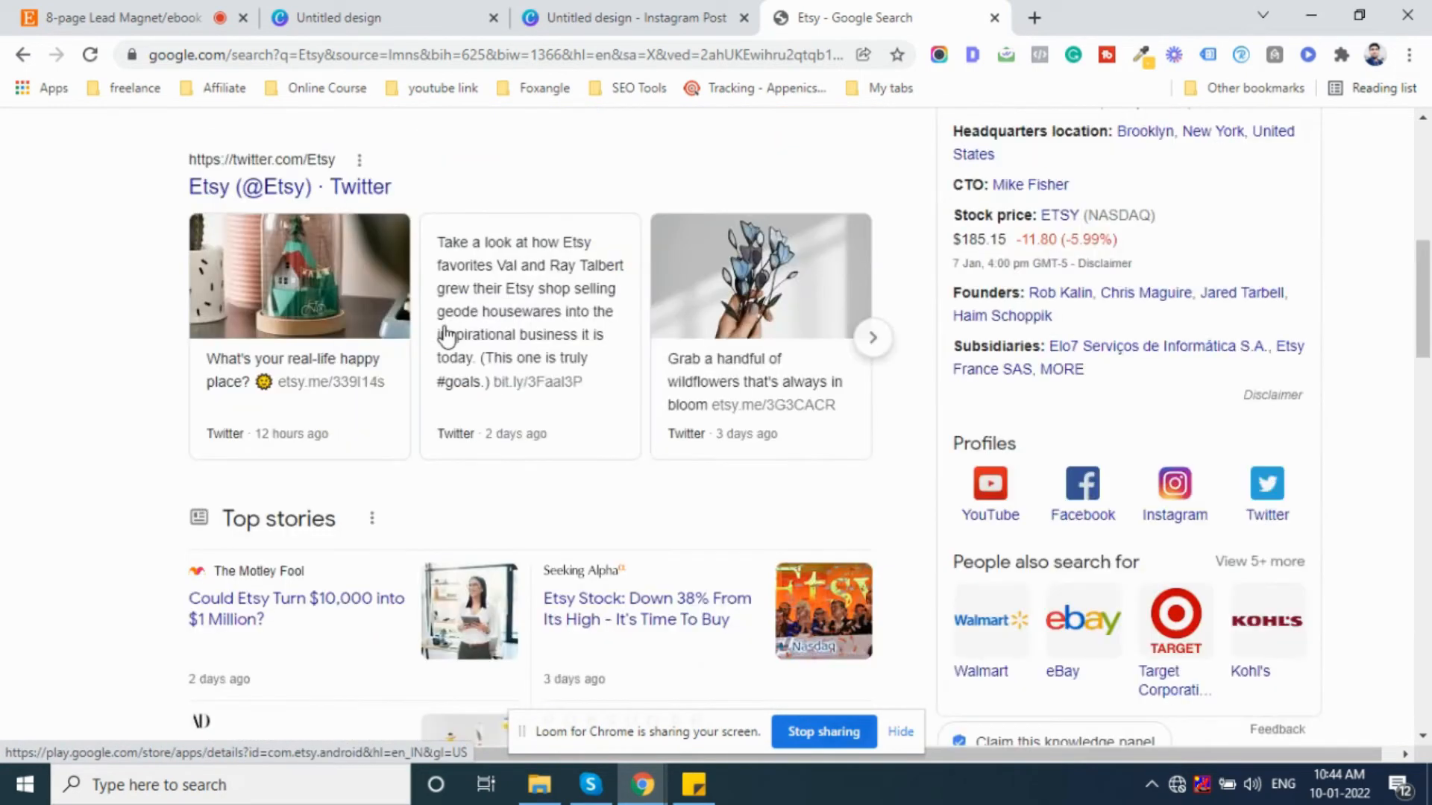
- Return to the Etsy listing's alt text editor, activate the empty image description field and review the dialog
click(618, 11)
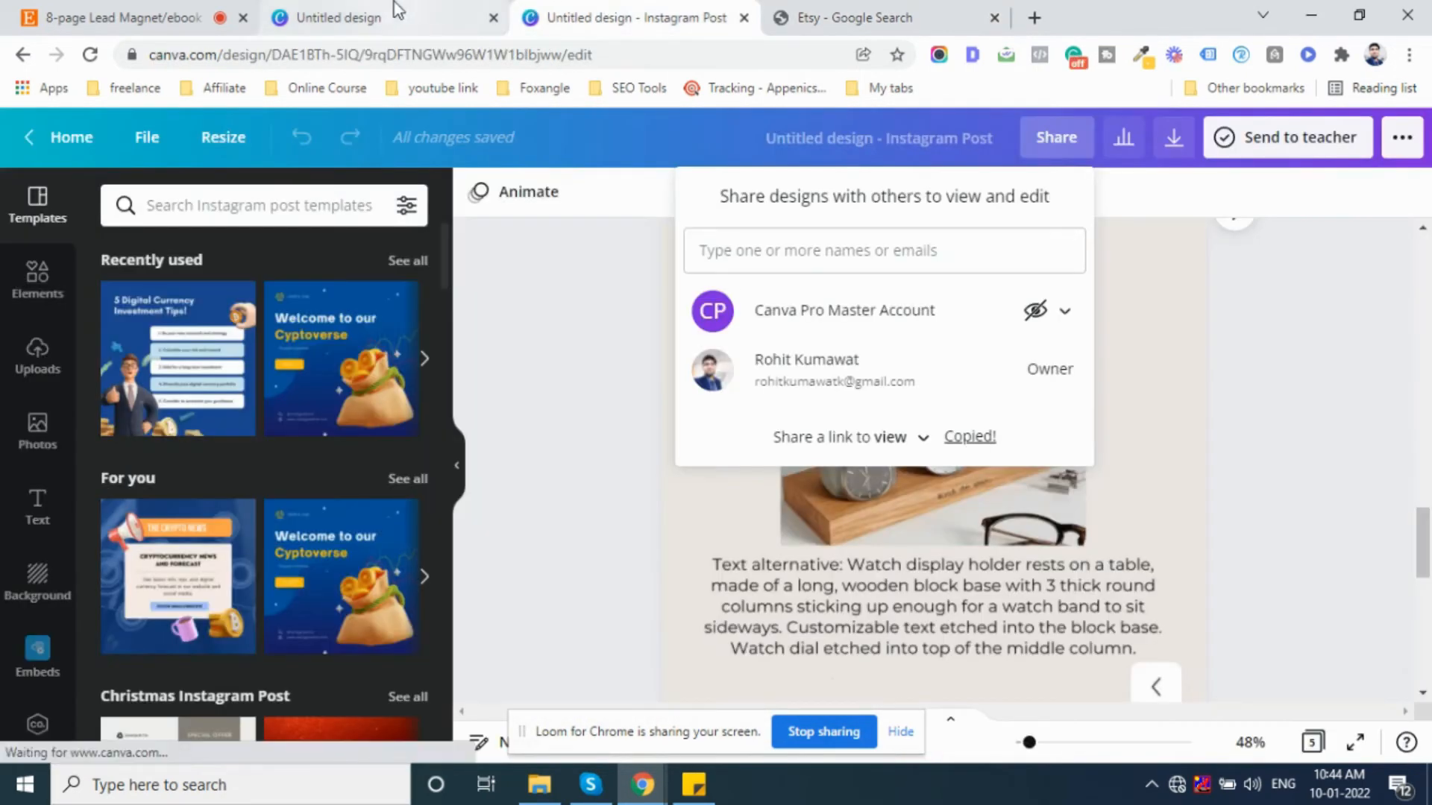
click(386, 6)
click(179, 15)
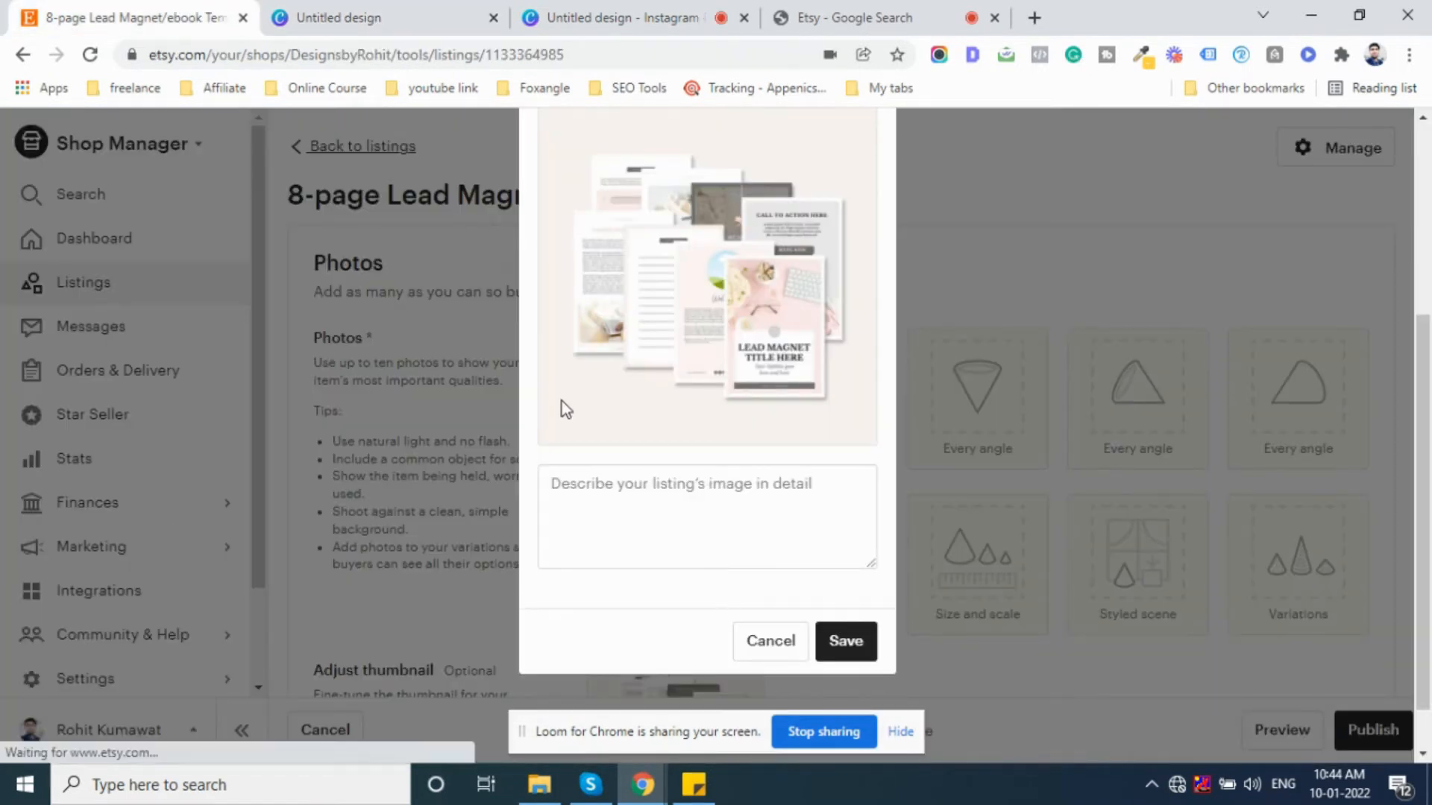
click(634, 511)
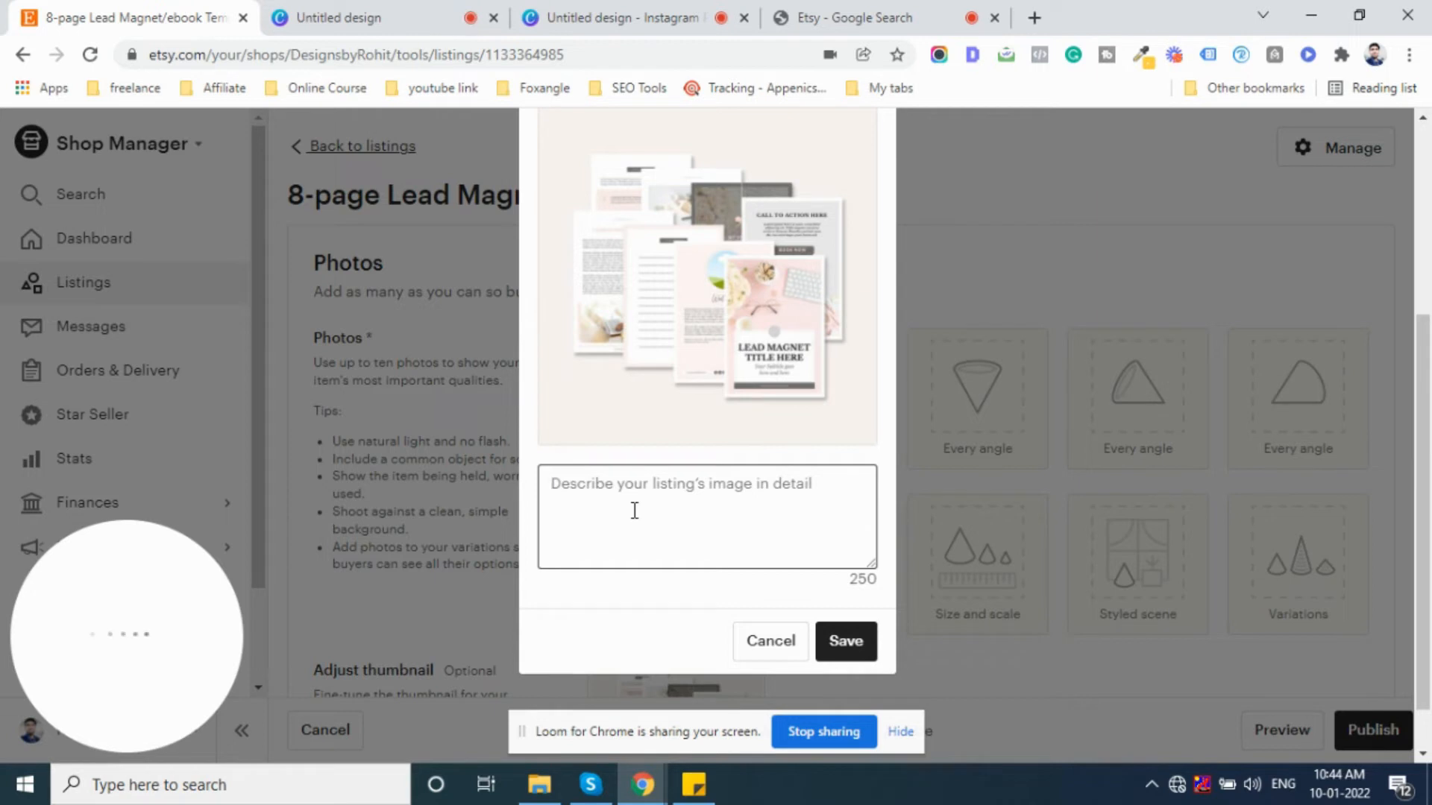
scroll(642, 507, up, 3)
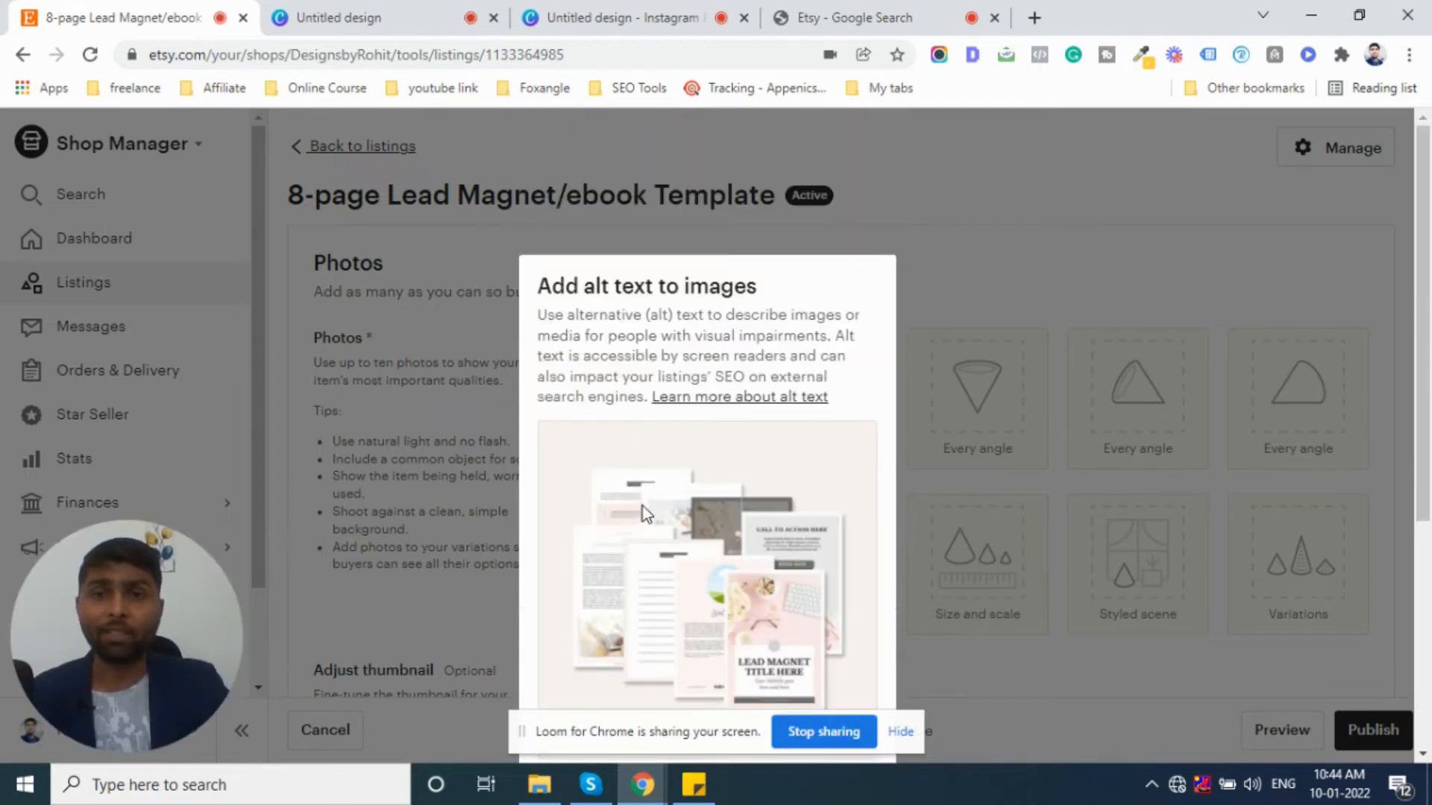
scroll(652, 501, down, 2)
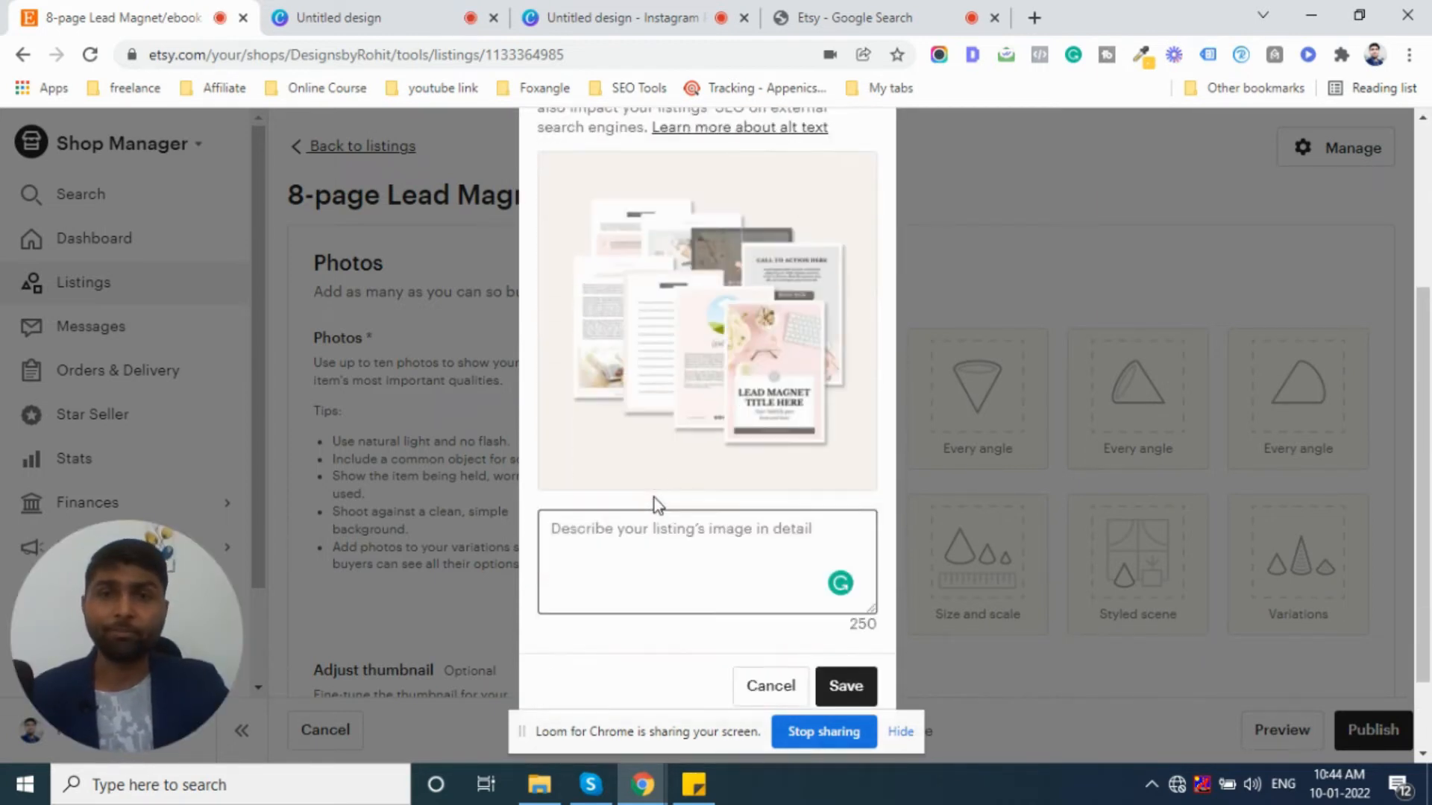
scroll(616, 406, up, 4)
- Switch to the Canva design view with the Etsy Alt Text example of the watch display holder
click(371, 11)
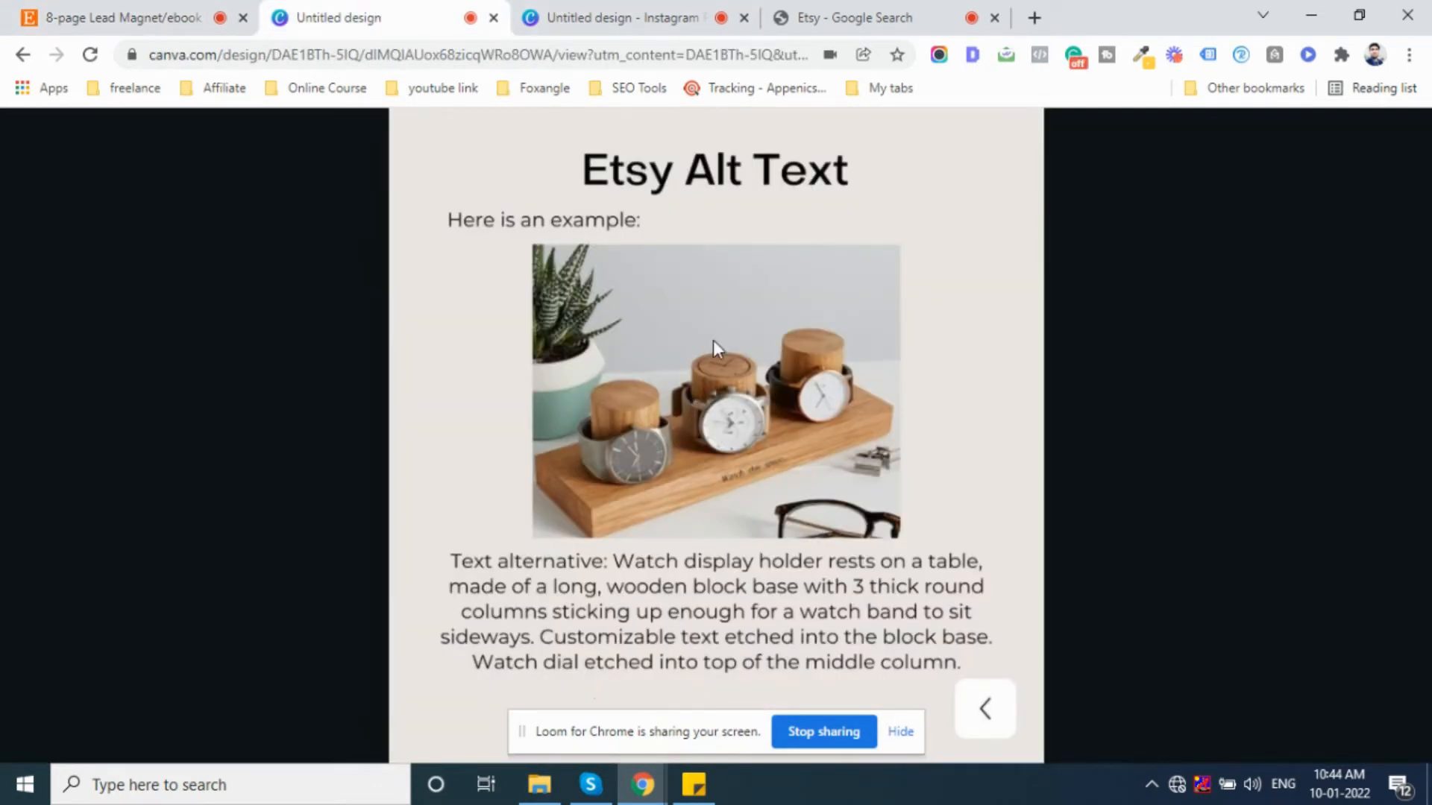